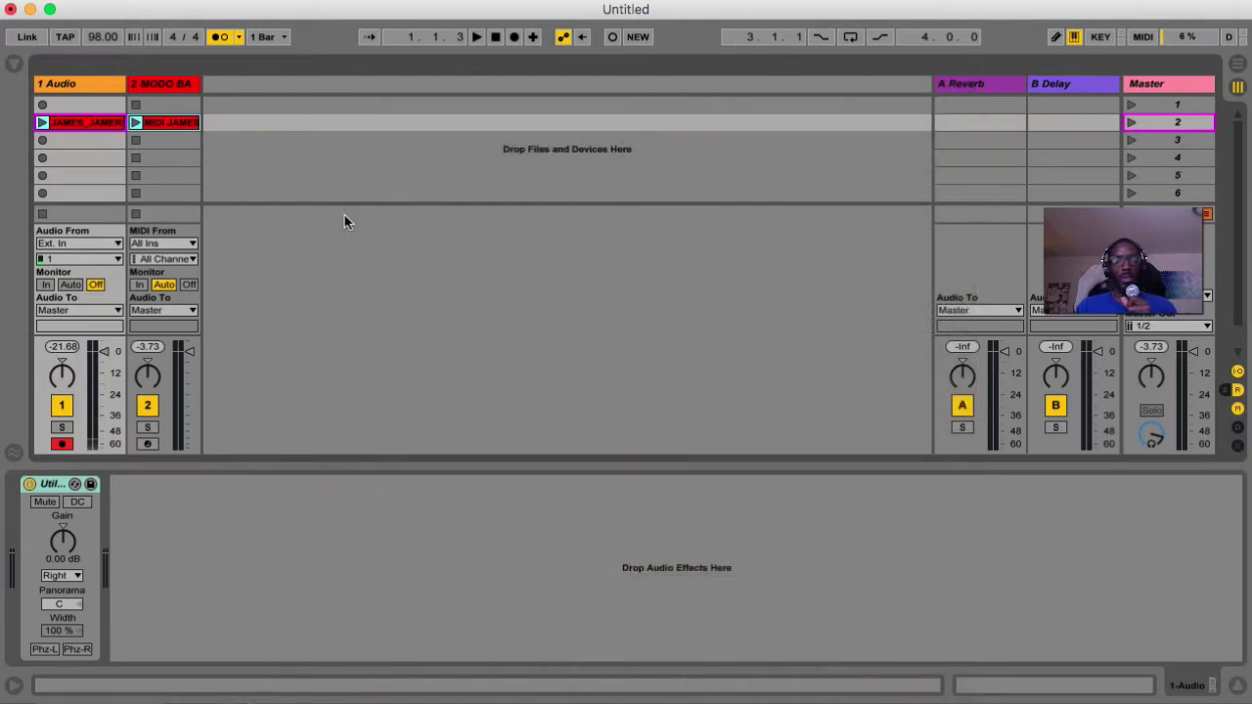
Record the two-bar audio clip 1-Audio-1 on track 1, then stop playback.
left_click(42, 141)
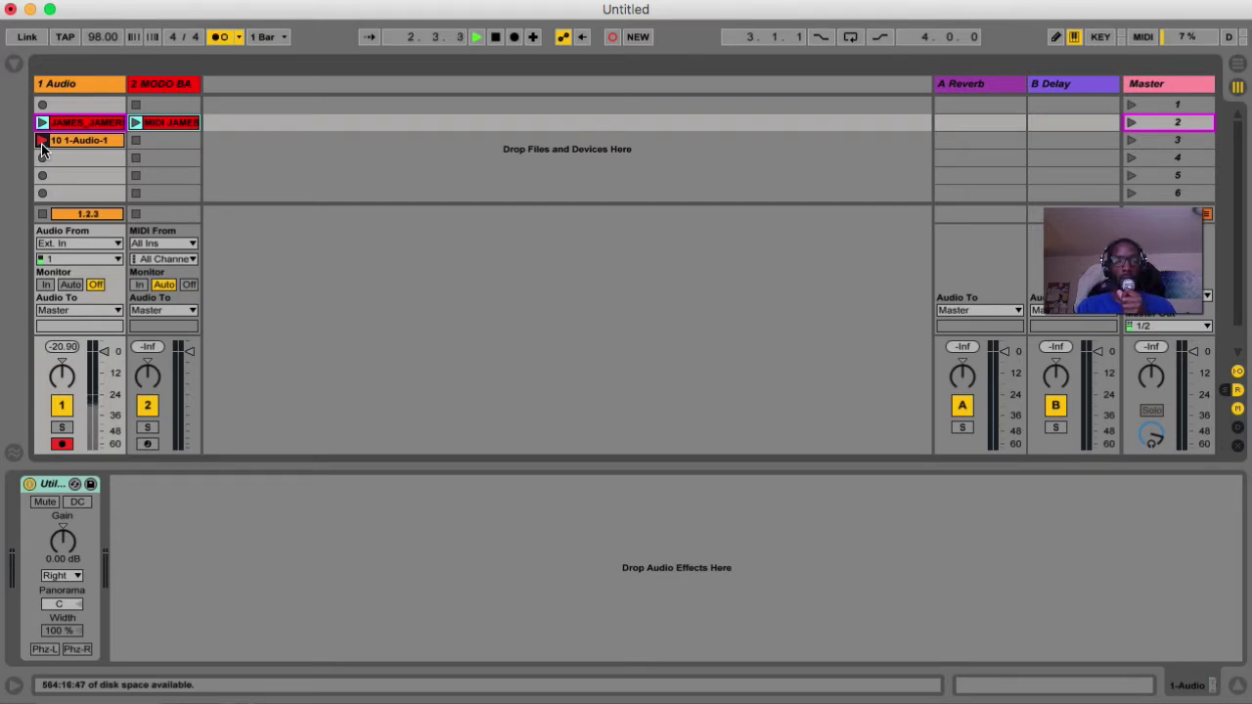
left_click(41, 143)
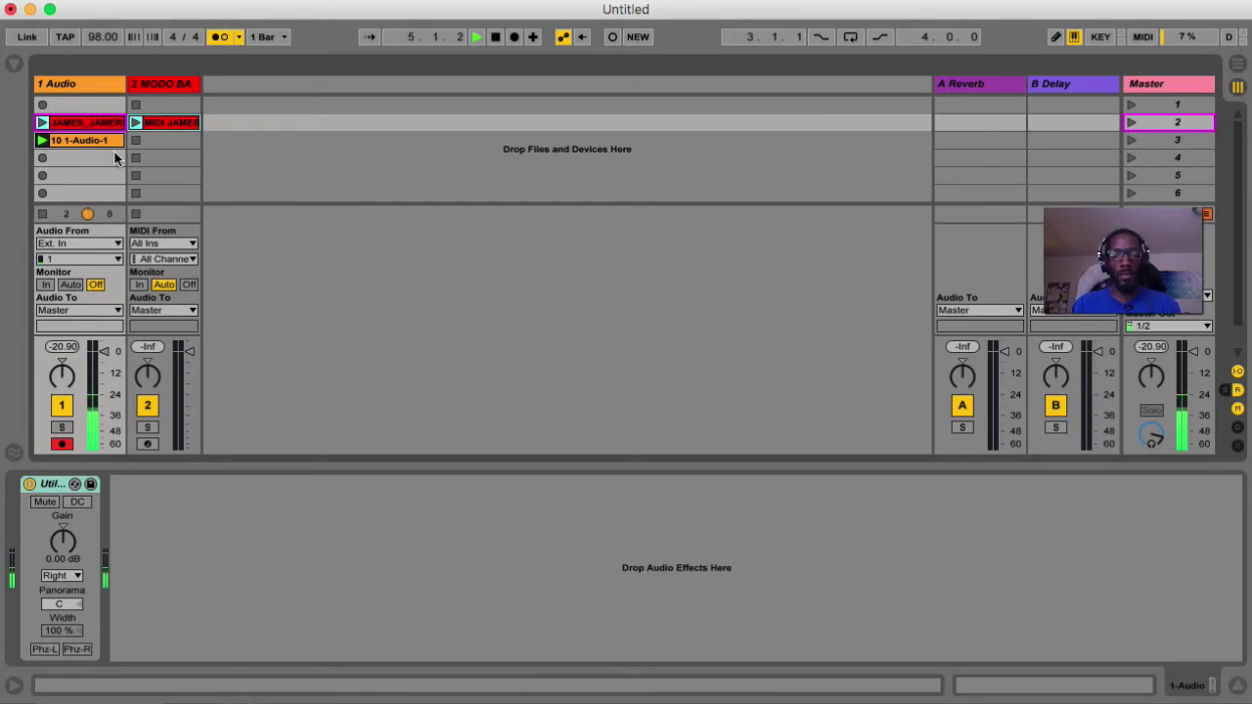
key("space")
left_click(72, 140)
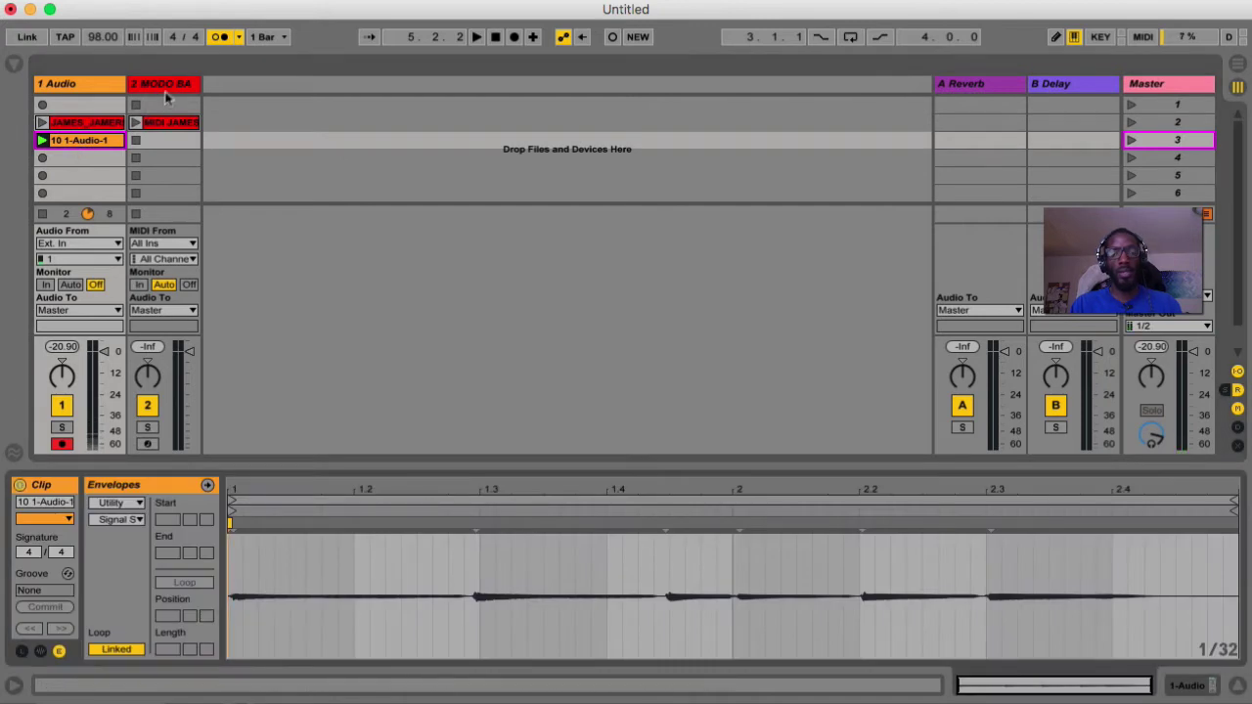
Drop 1-Audio-1 onto the MODO BASS track, convert it as Melody, and launch the MIDI clip.
left_click(169, 86)
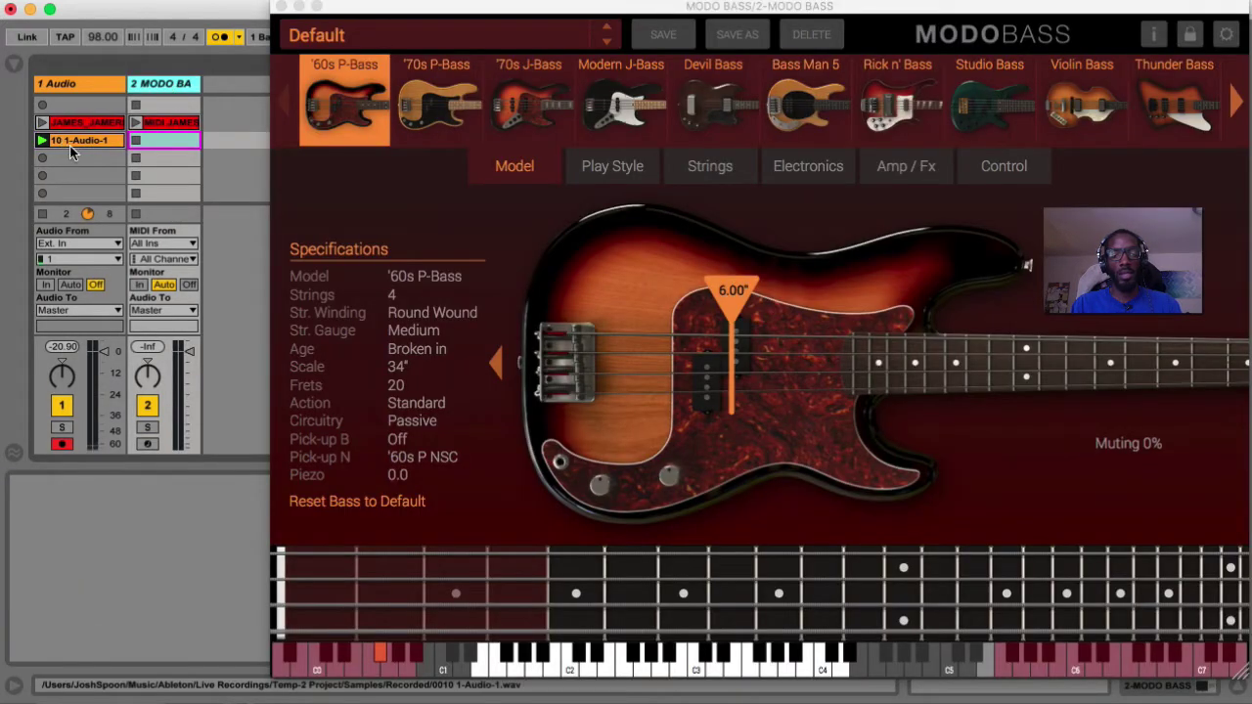
left_click_drag(71, 147, 162, 145)
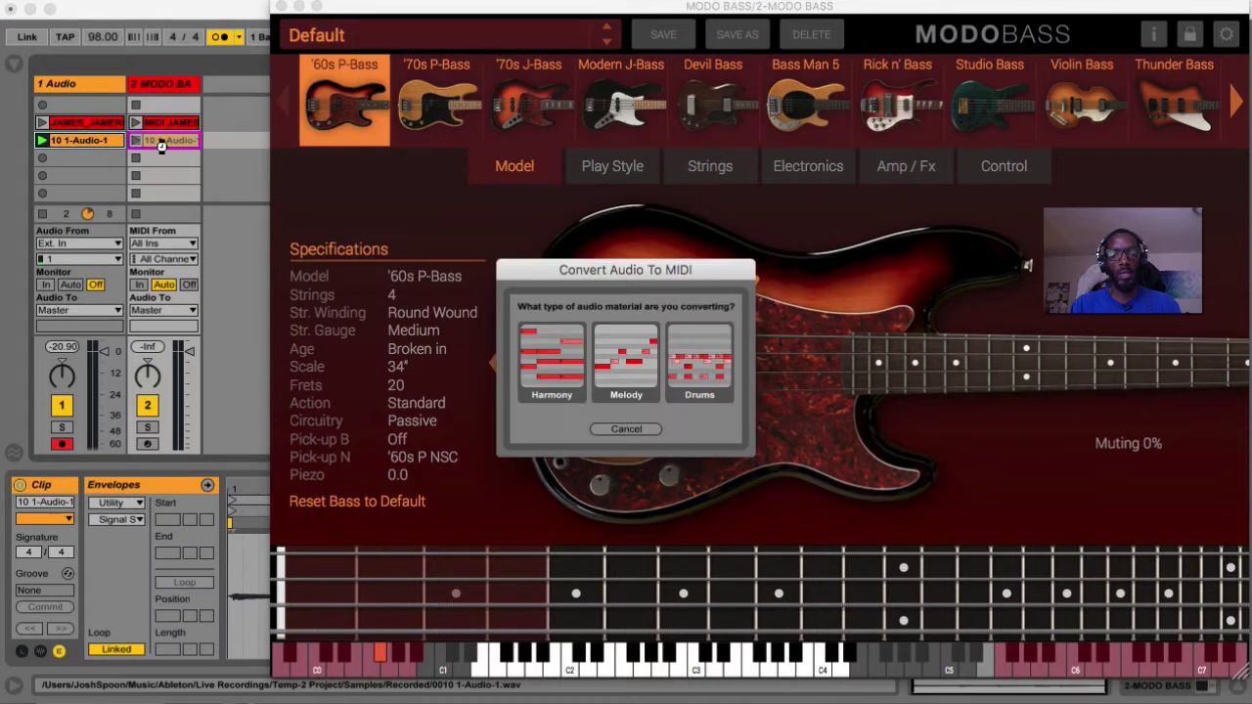
left_click(649, 377)
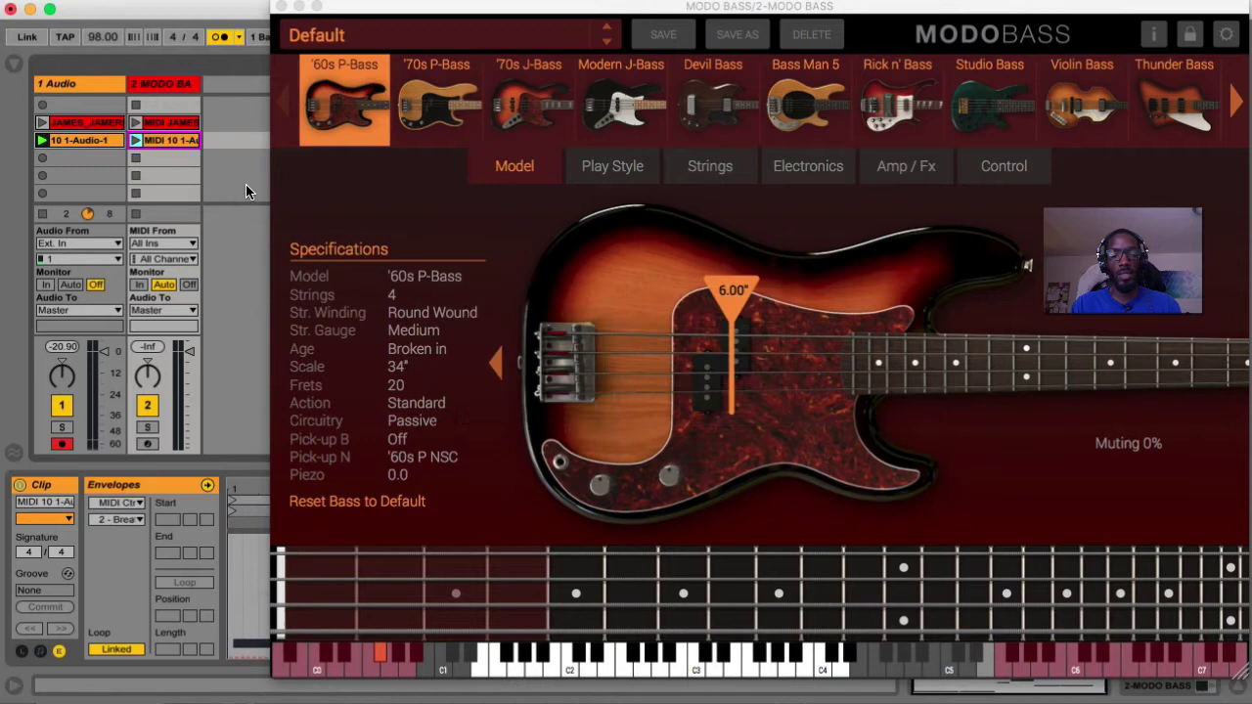
left_click(42, 213)
left_click(136, 143)
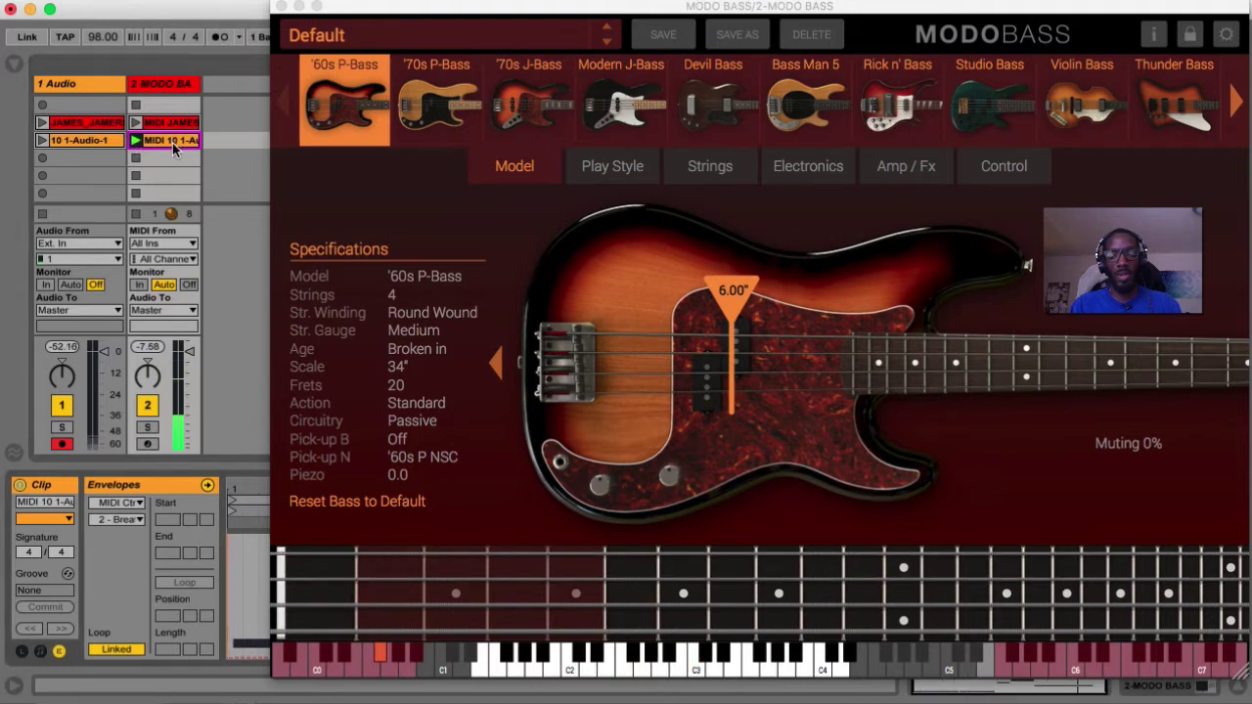
Show the clip's Notes panel, with the Launch and Envelopes panels hidden.
left_click_drag(415, 8, 700, 8)
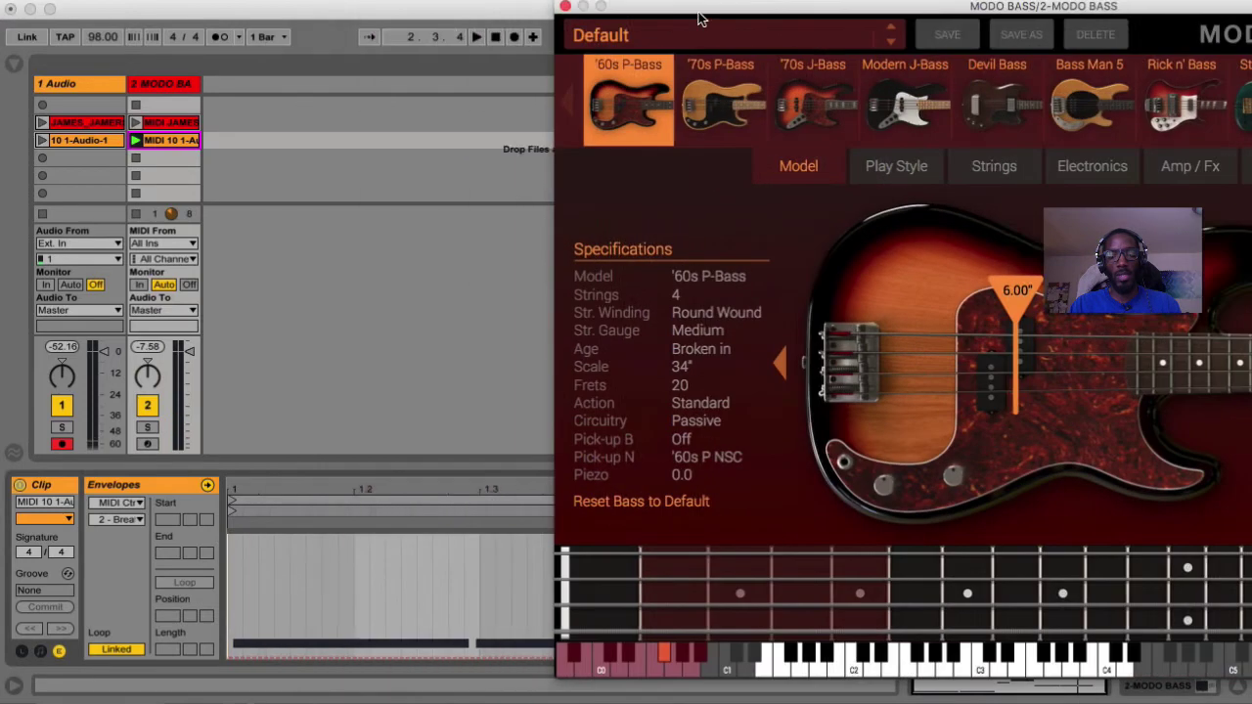
left_click(58, 652)
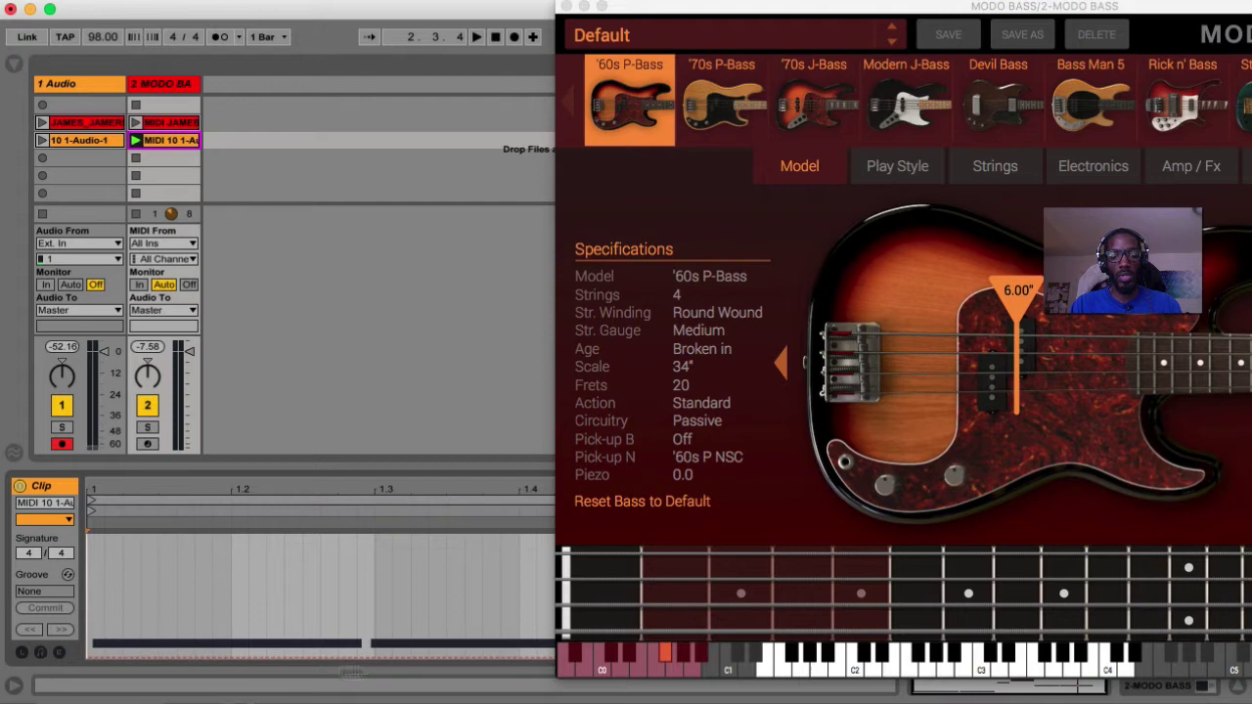
left_click(60, 652)
left_click(40, 651)
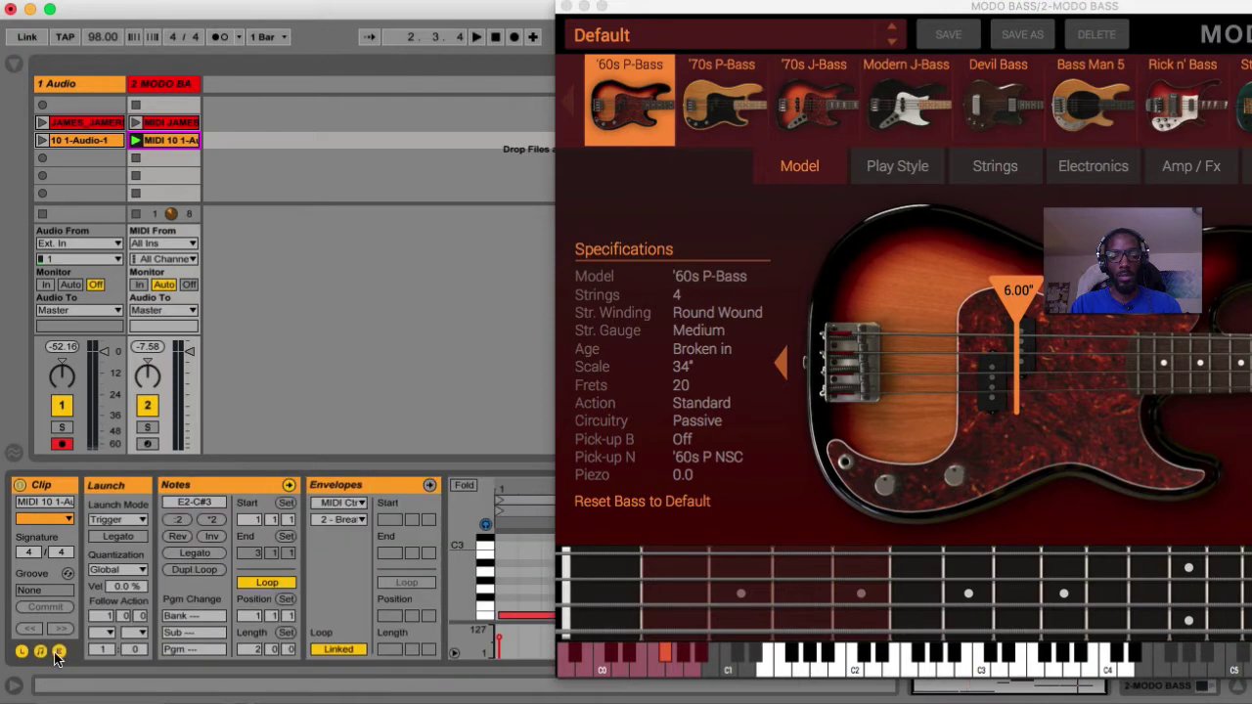
left_click(60, 652)
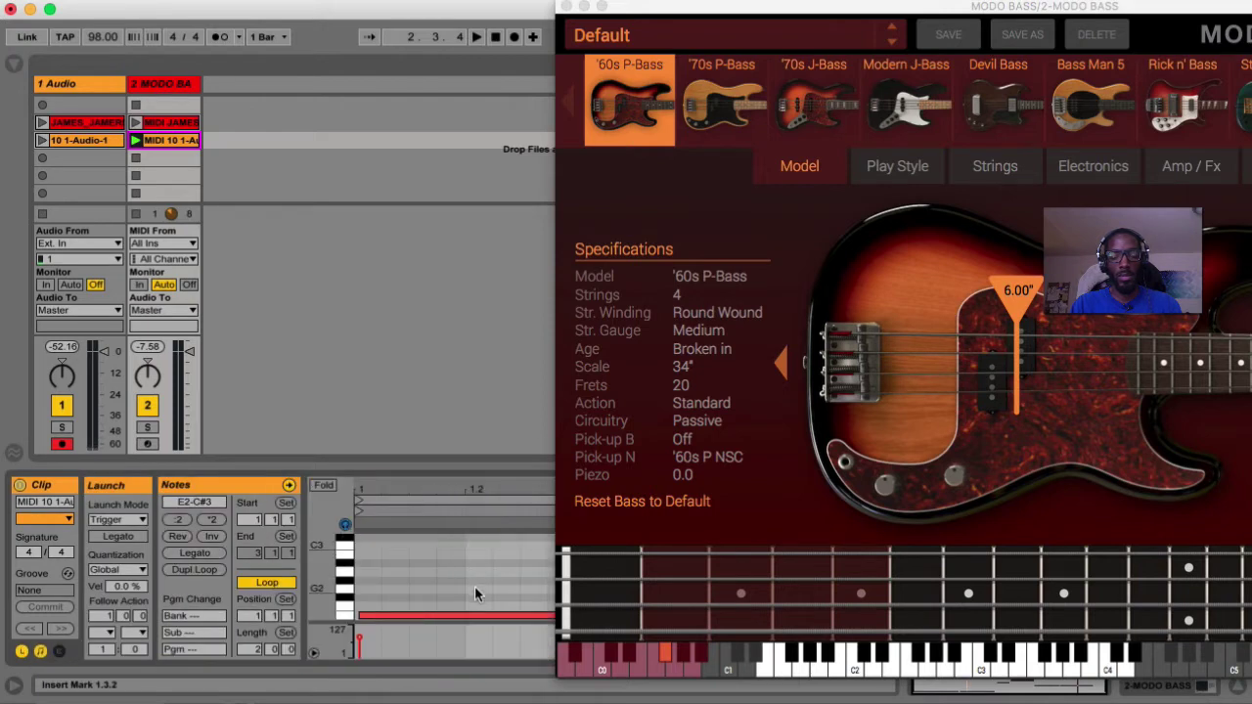
left_click(528, 613)
Lower the short note after the long E2 note to D#2 and play the clip.
left_click(528, 612)
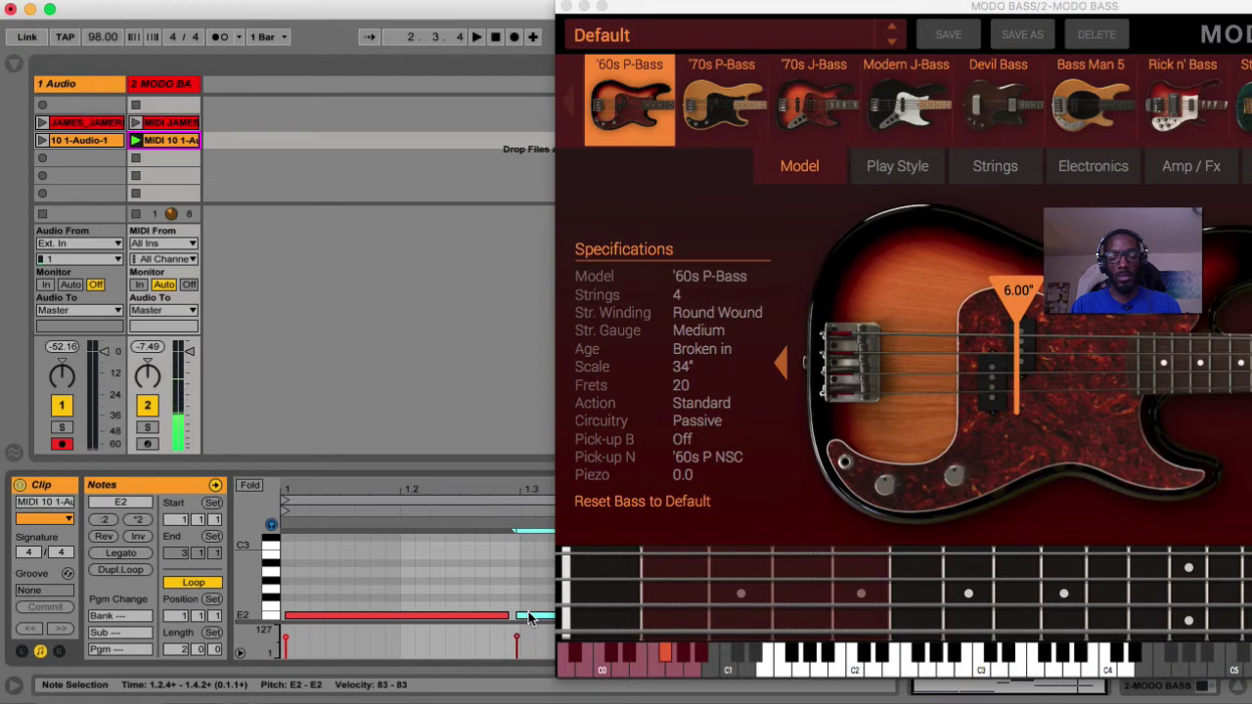
key("Up")
key("Down")
key("Down")
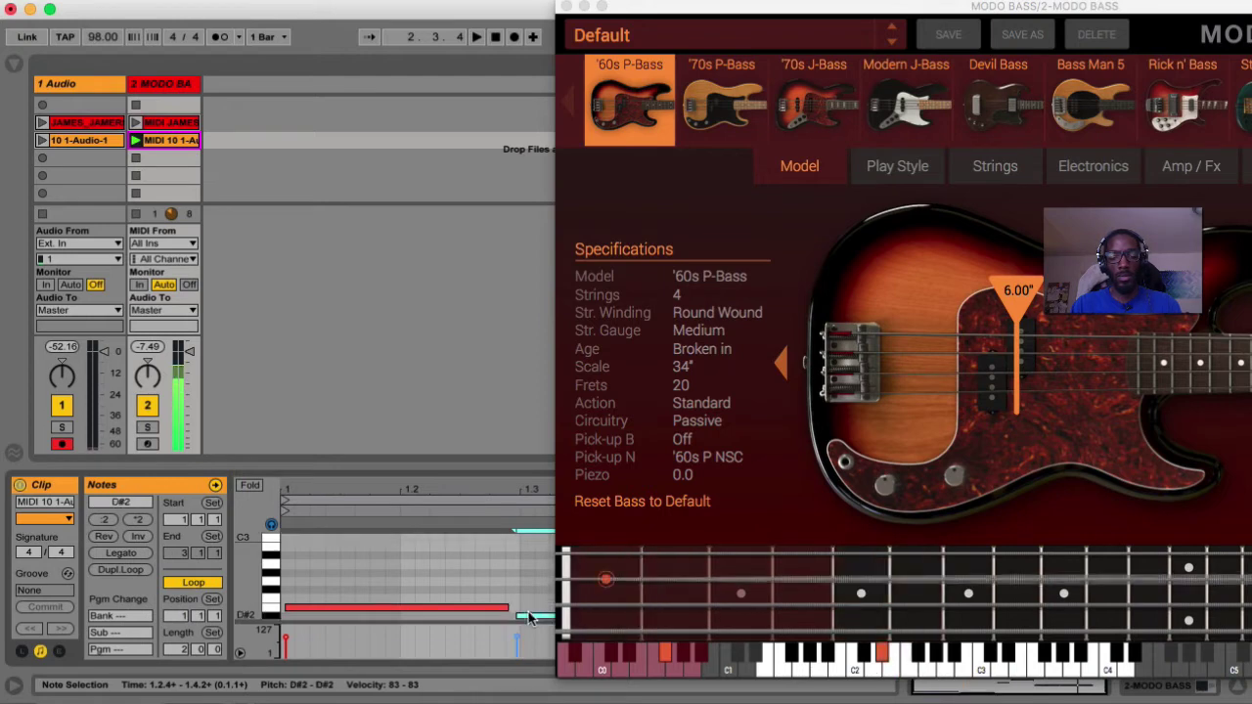
key("space")
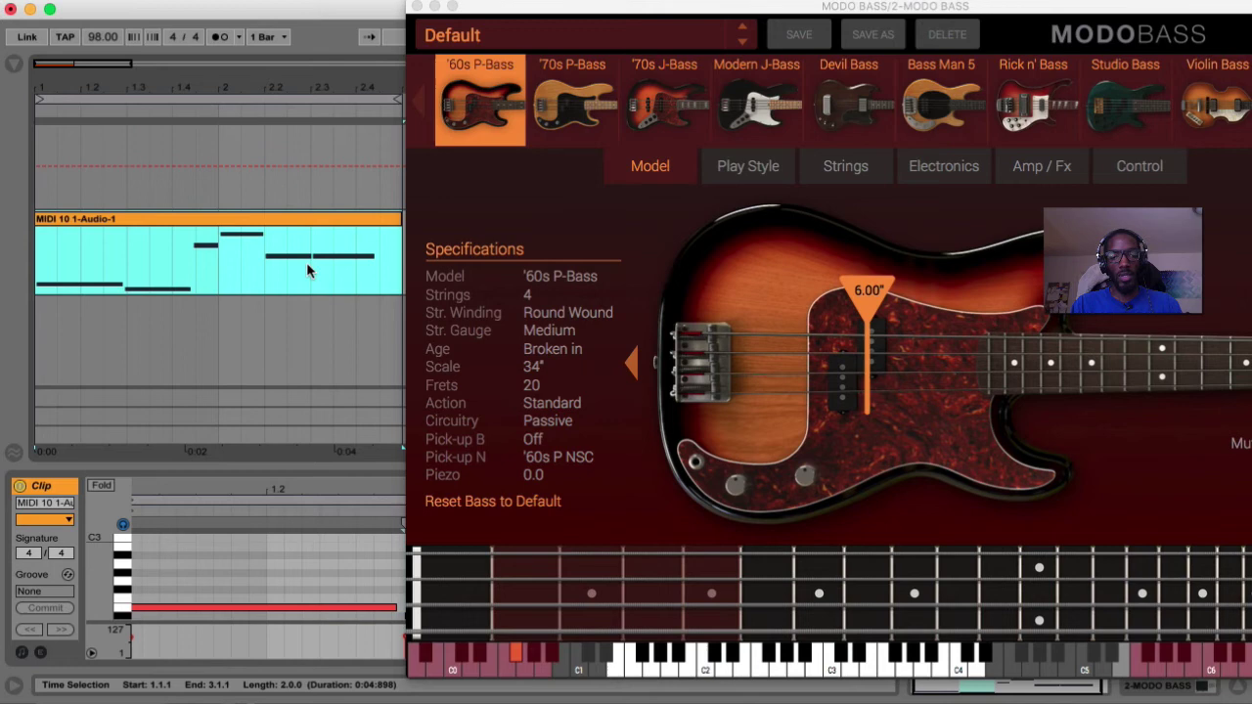
key("space")
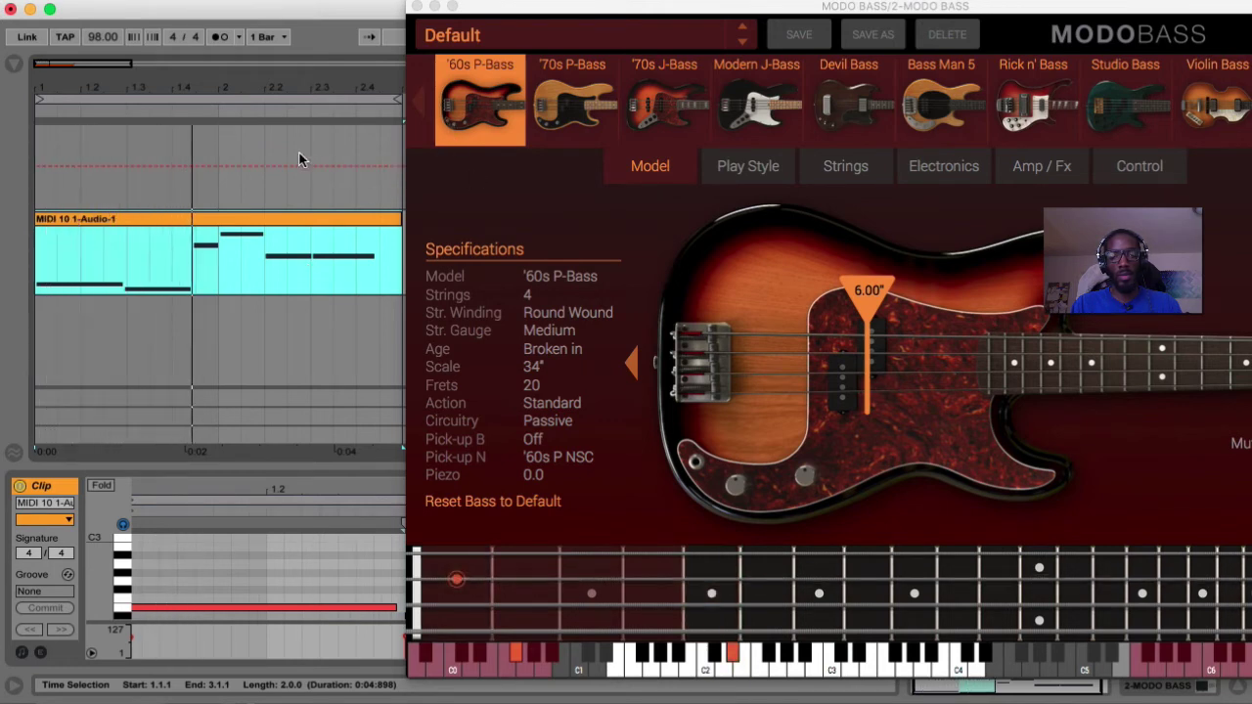
left_click_drag(830, 6, 634, 6)
Set MODO BASS Play Style to Finger with Middle stroke, Let Ring off and 44% muting.
left_click(562, 168)
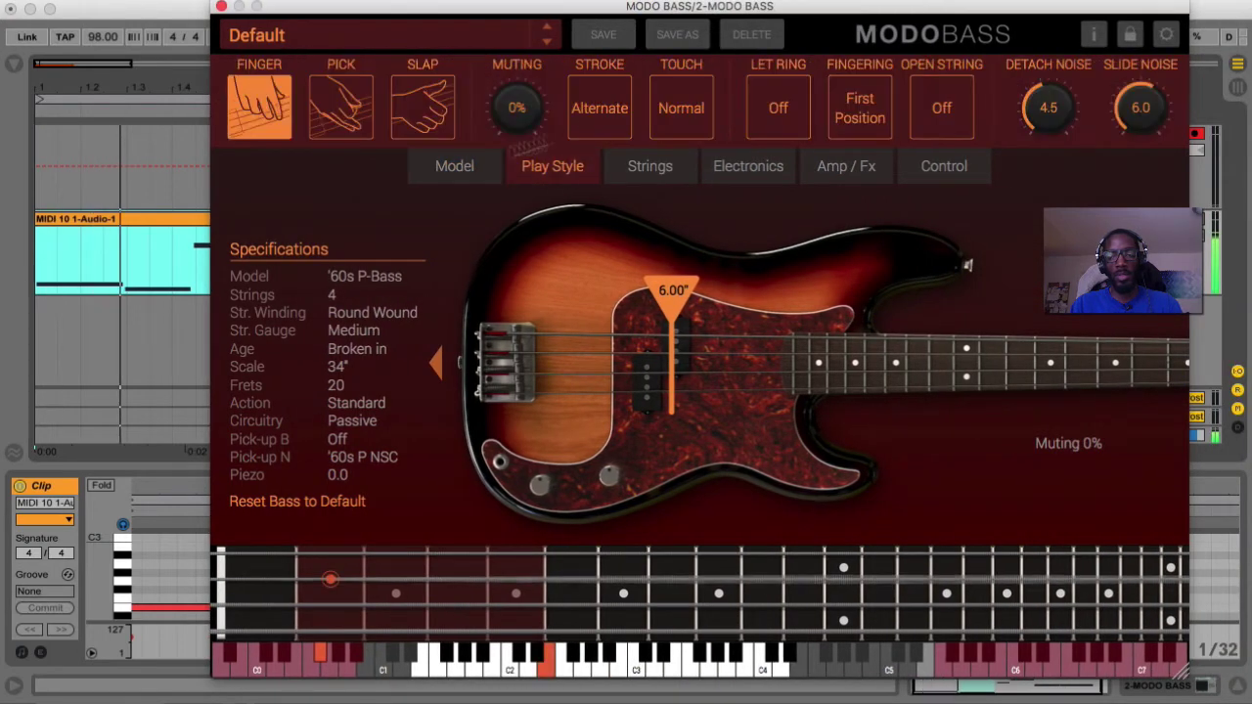
left_click(345, 113)
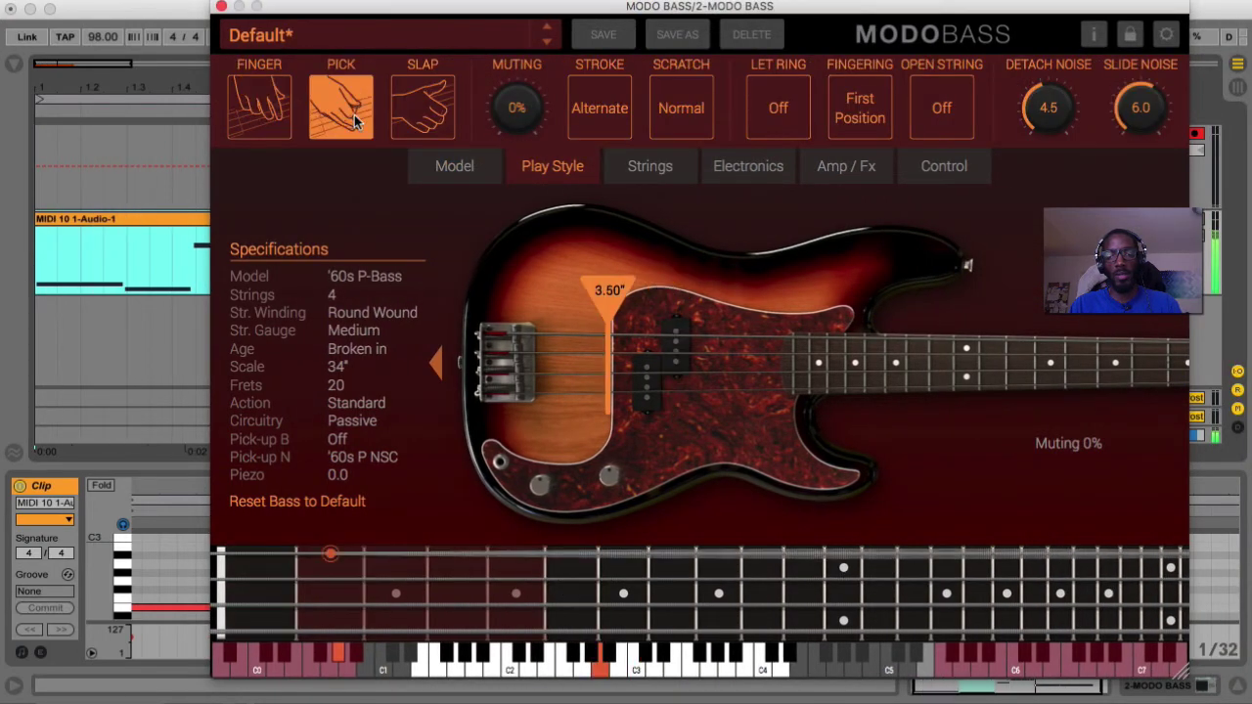
left_click(259, 106)
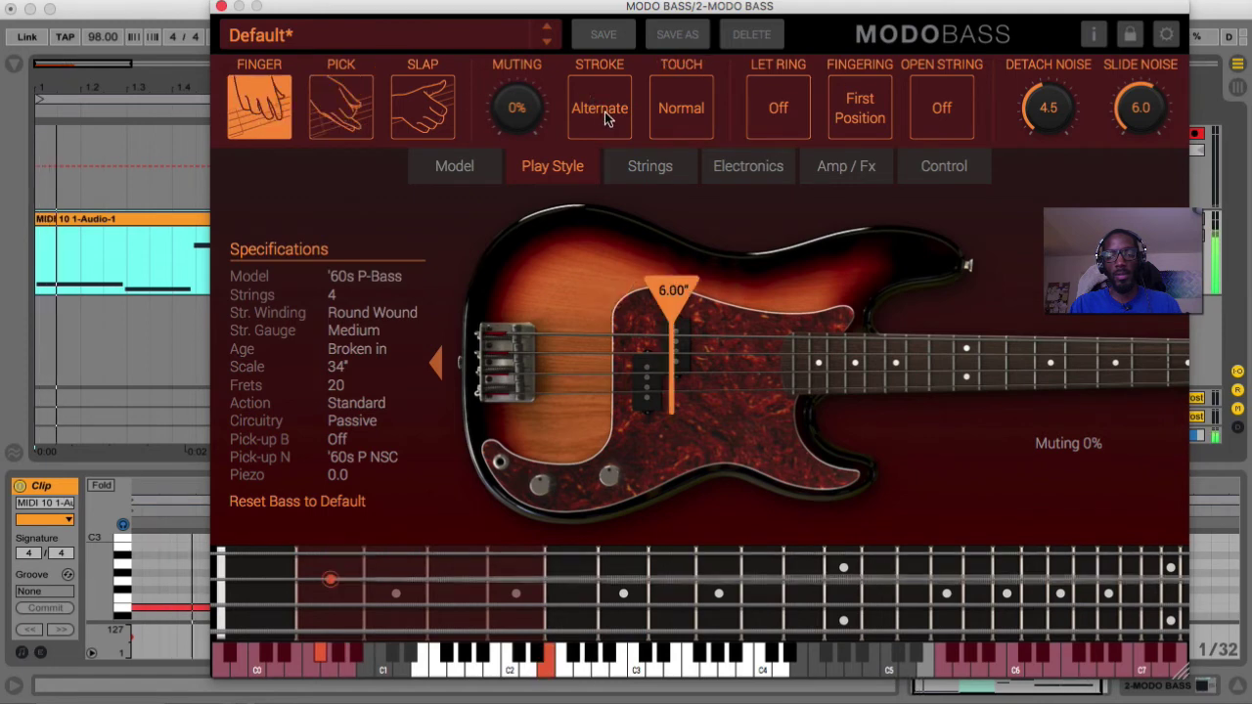
left_click(603, 111)
left_click(611, 117)
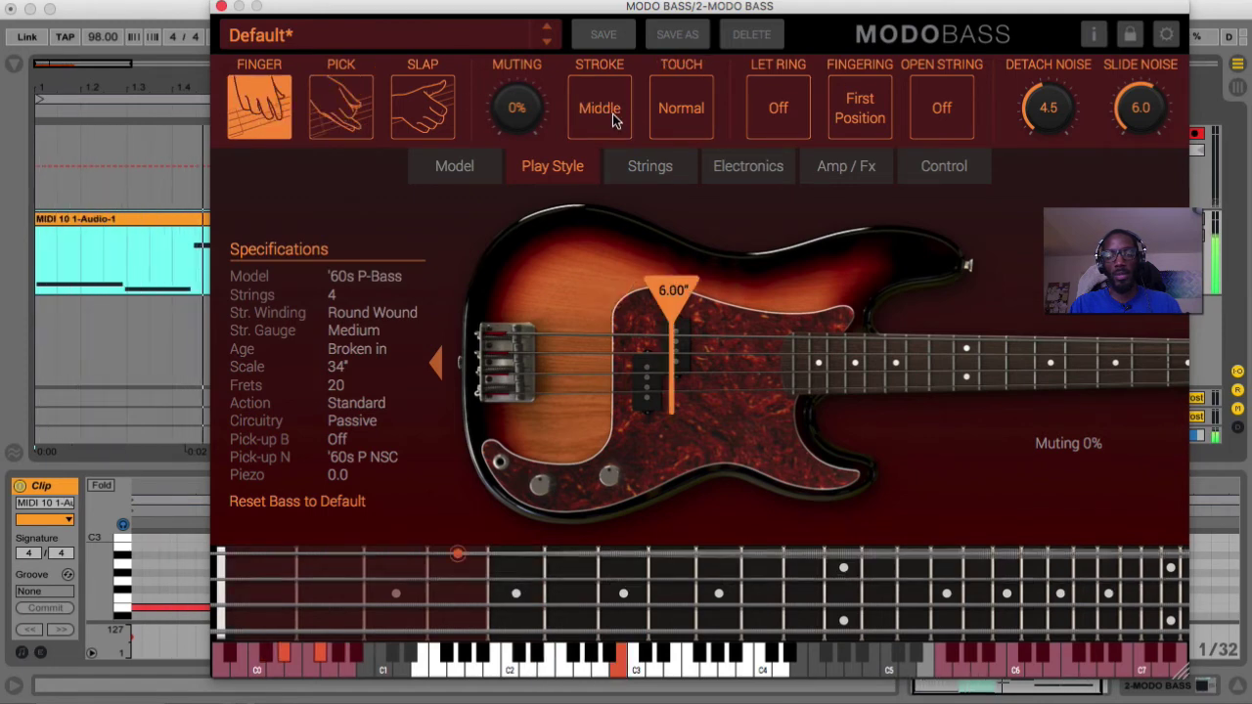
left_click(780, 113)
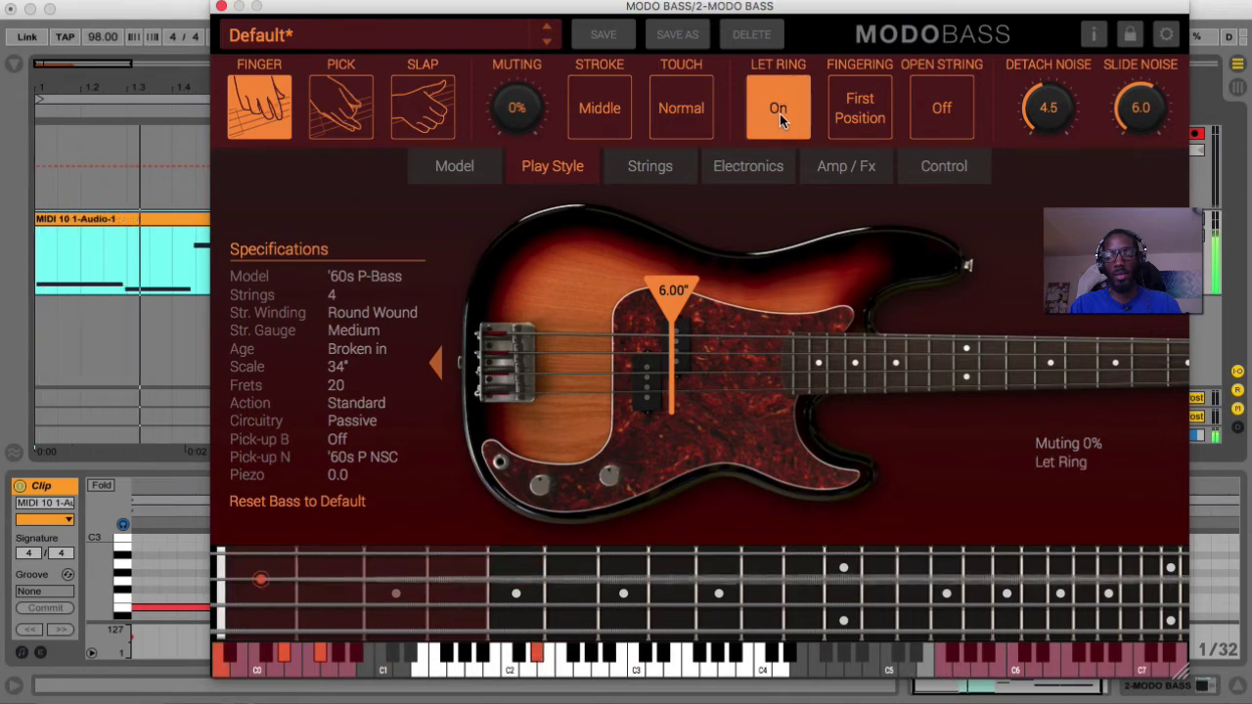
left_click(780, 113)
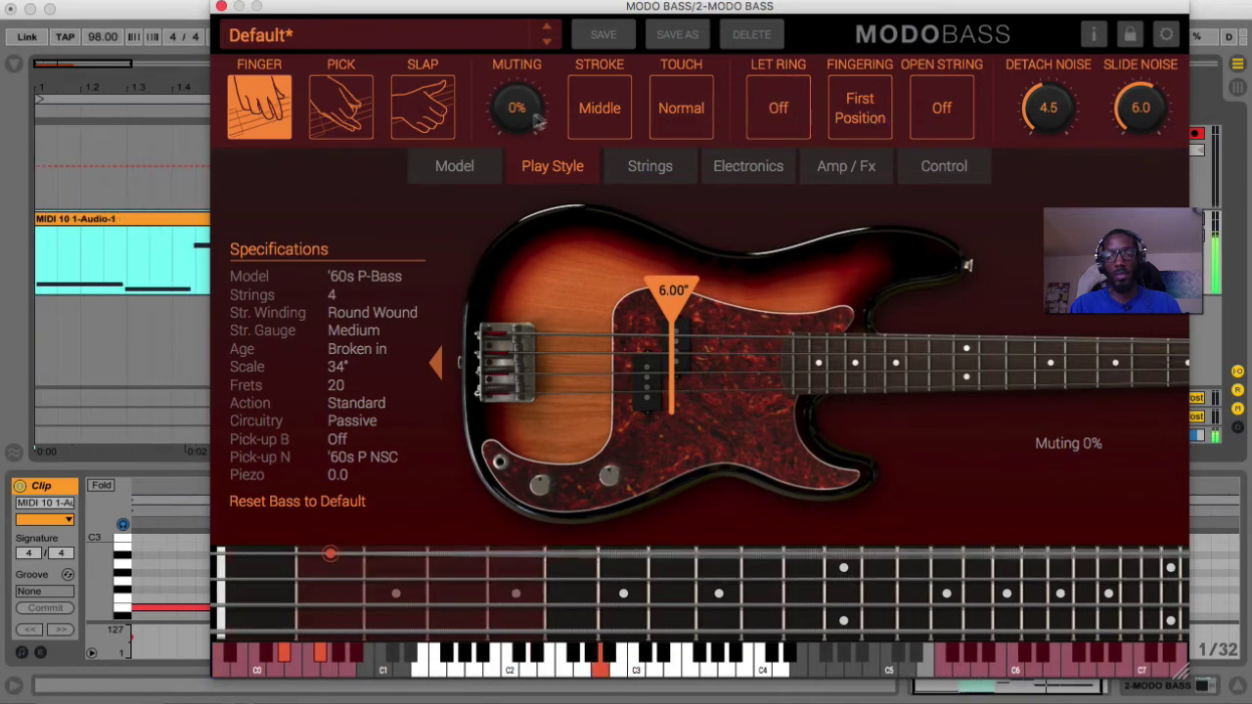
left_click_drag(534, 121, 544, 17)
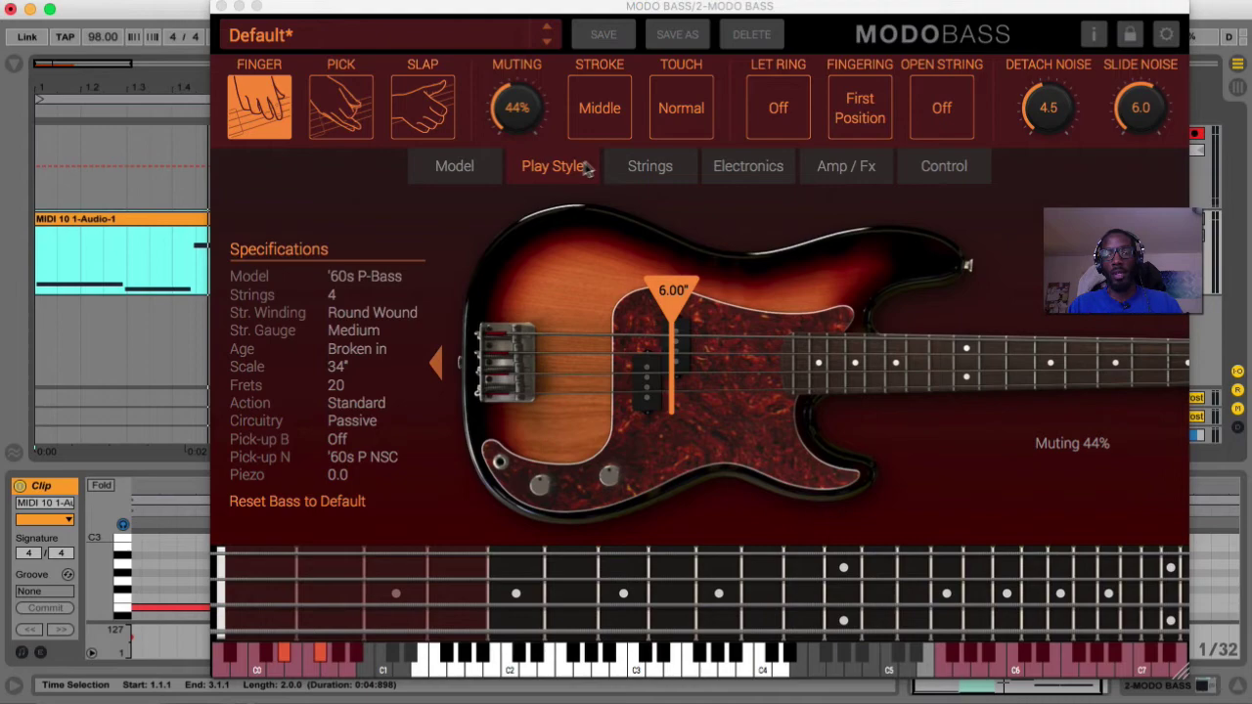
left_click(480, 177)
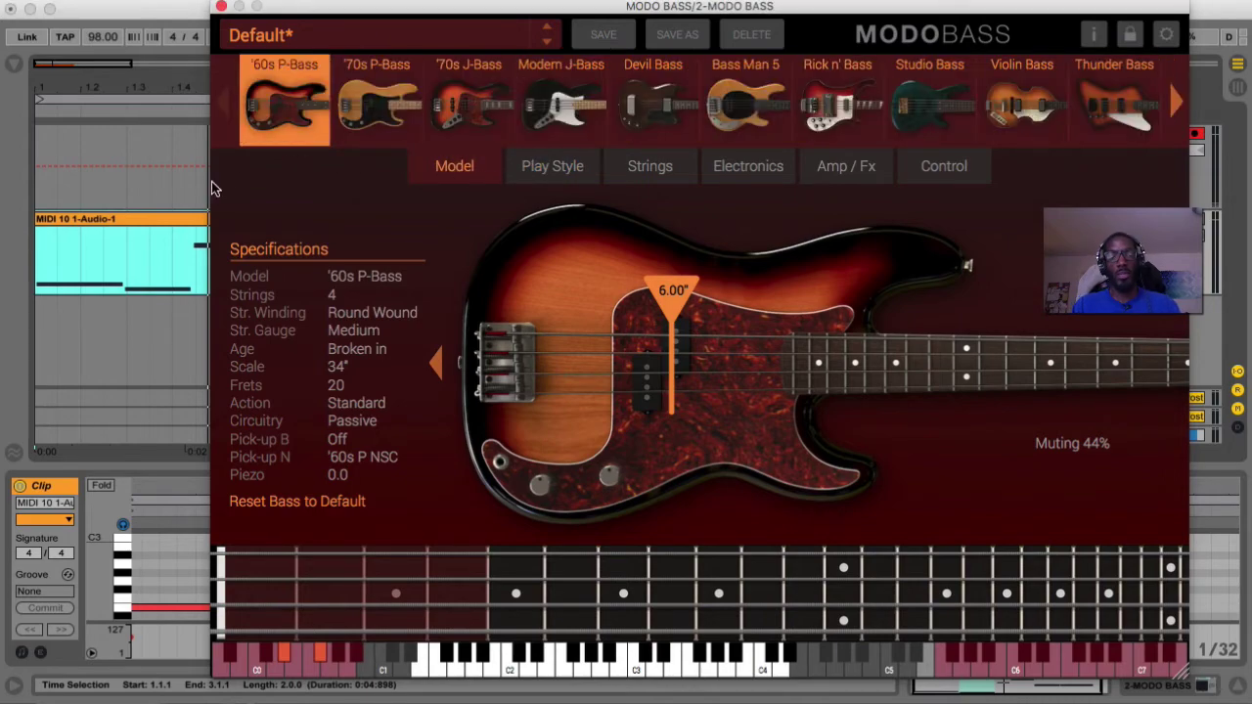
left_click(135, 162)
key("Tab")
left_click(166, 124)
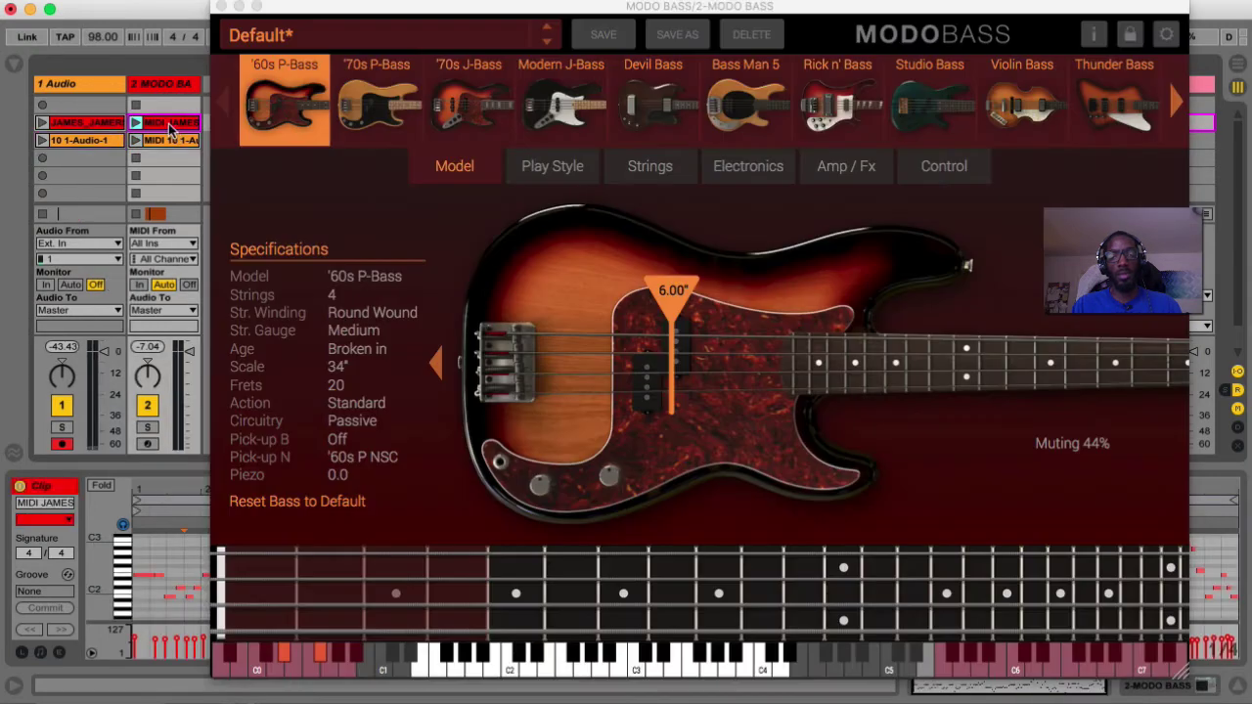
left_click(93, 128)
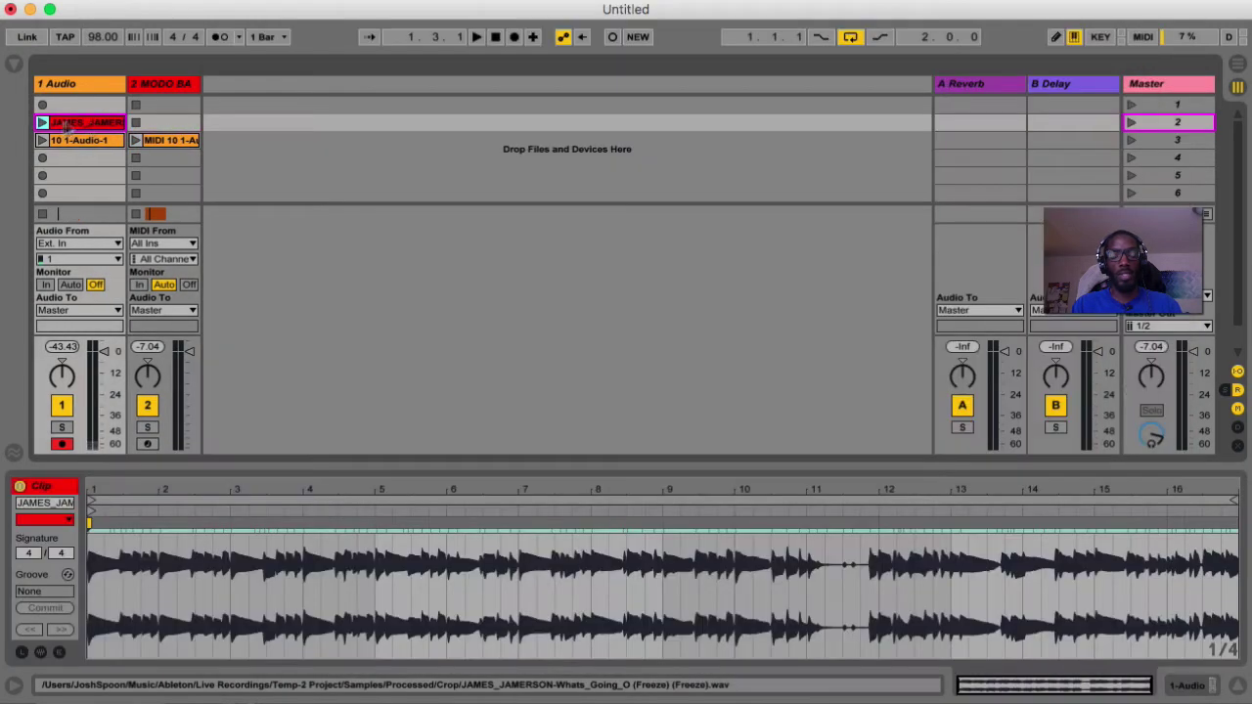
left_click(42, 125)
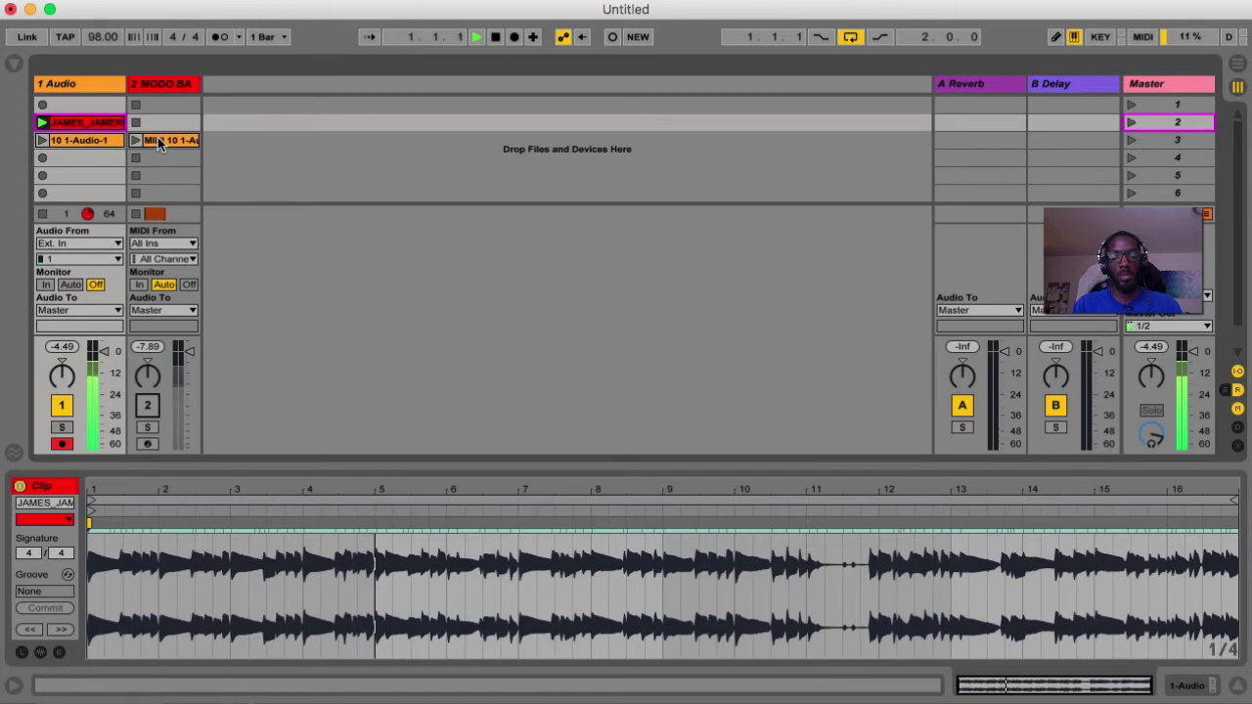
key("space")
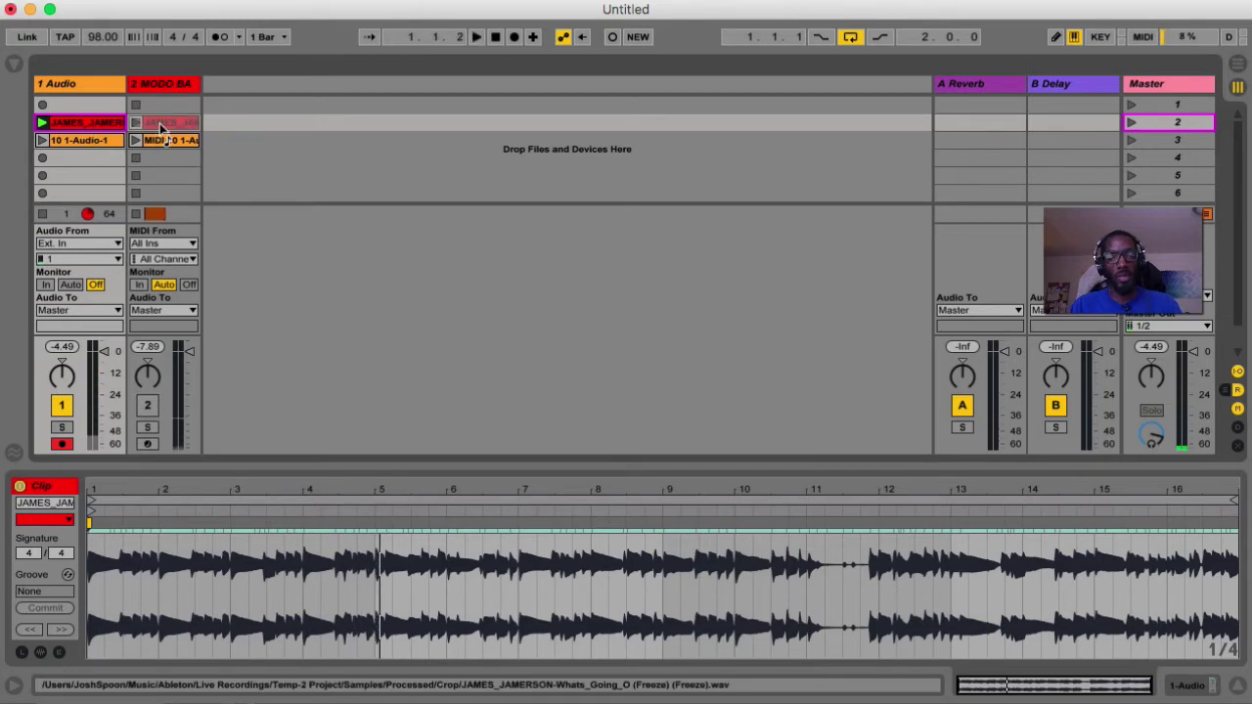
Drop the Jamerson audio clip onto the MODO BASS track and convert it as Melody.
left_click_drag(160, 125, 147, 120)
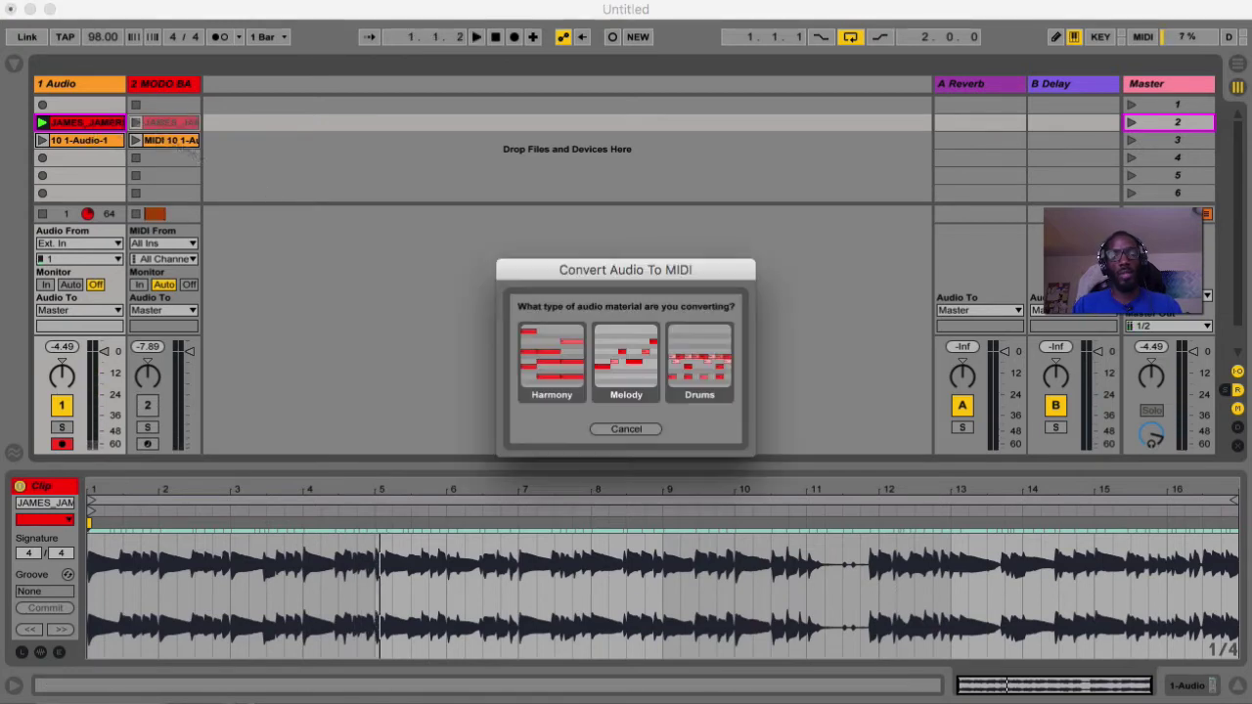
left_click(627, 364)
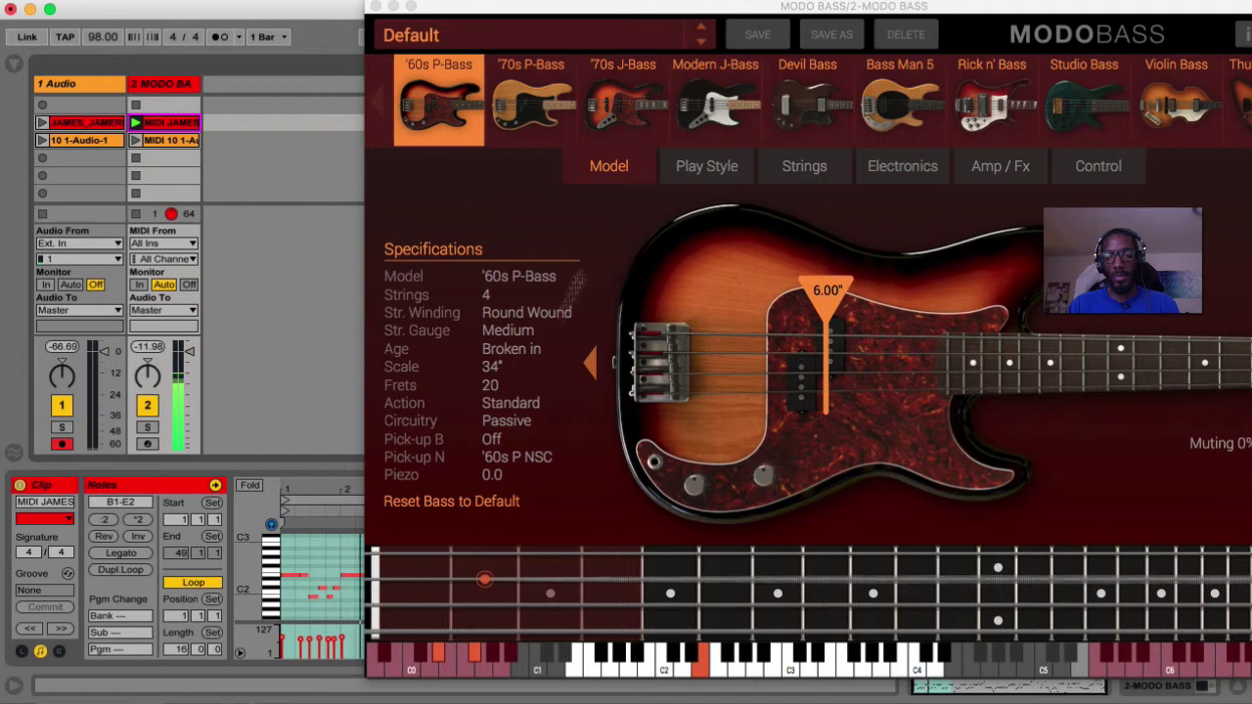
Switch the MODO BASS bass model to the Violin Bass.
left_click(1188, 118)
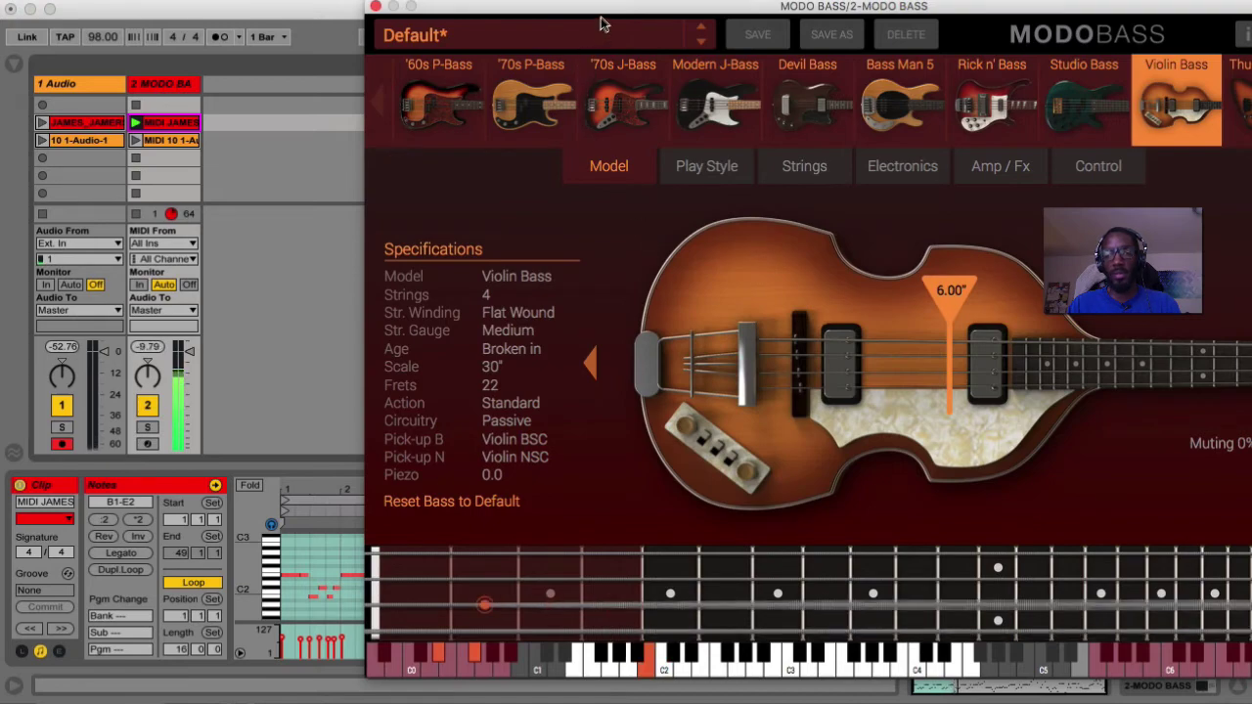
left_click_drag(601, 13, 473, 13)
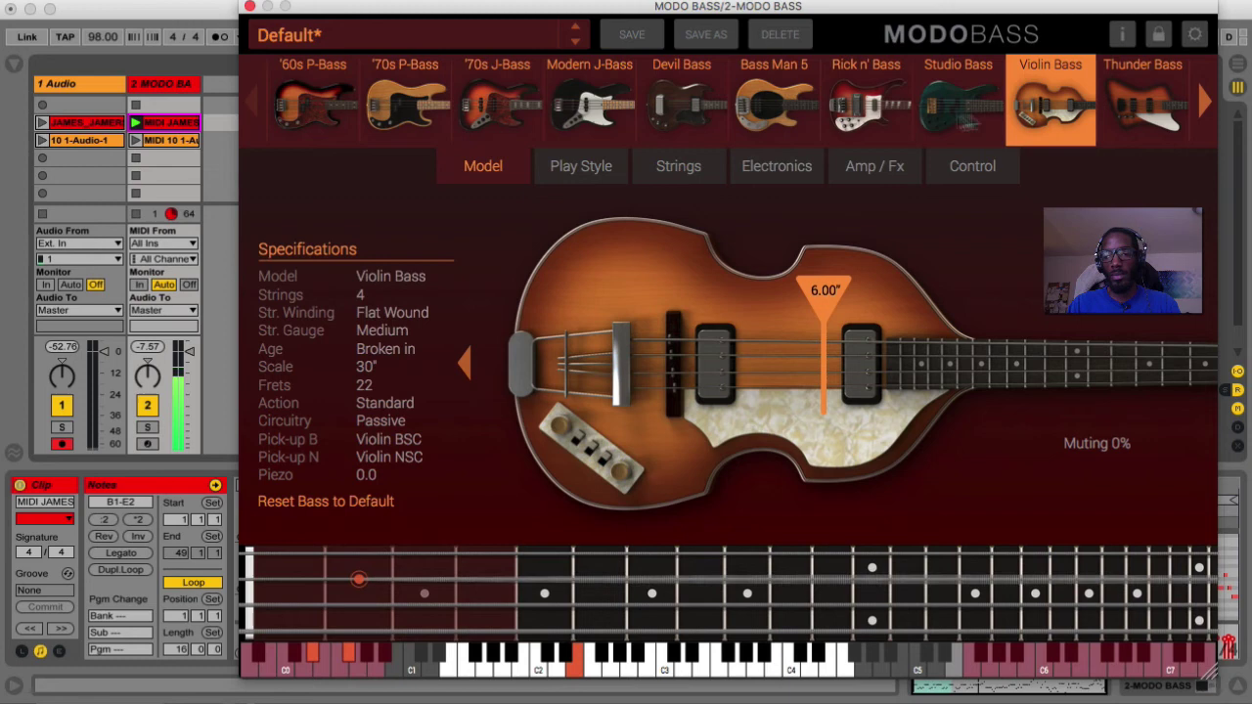
left_click(586, 170)
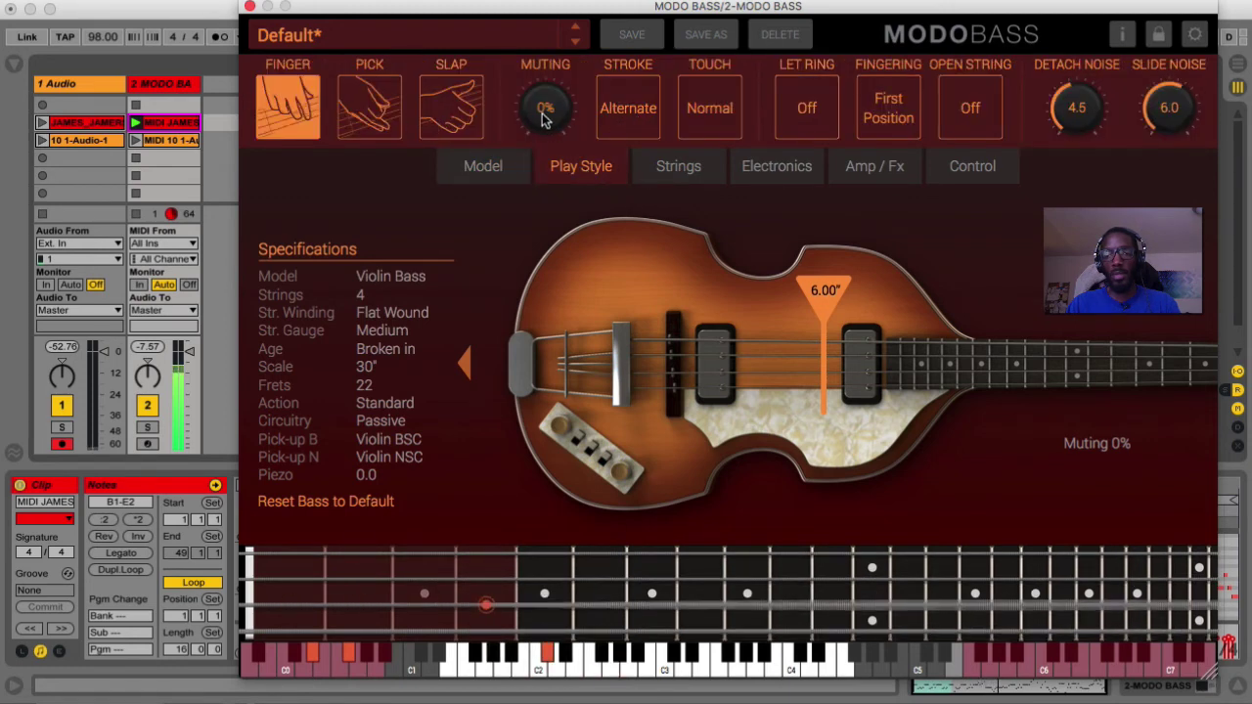
Set 44% muting, Easy fingering, Soft touch and Middle stroke on the Play Style page.
left_click_drag(554, 30, 563, 22)
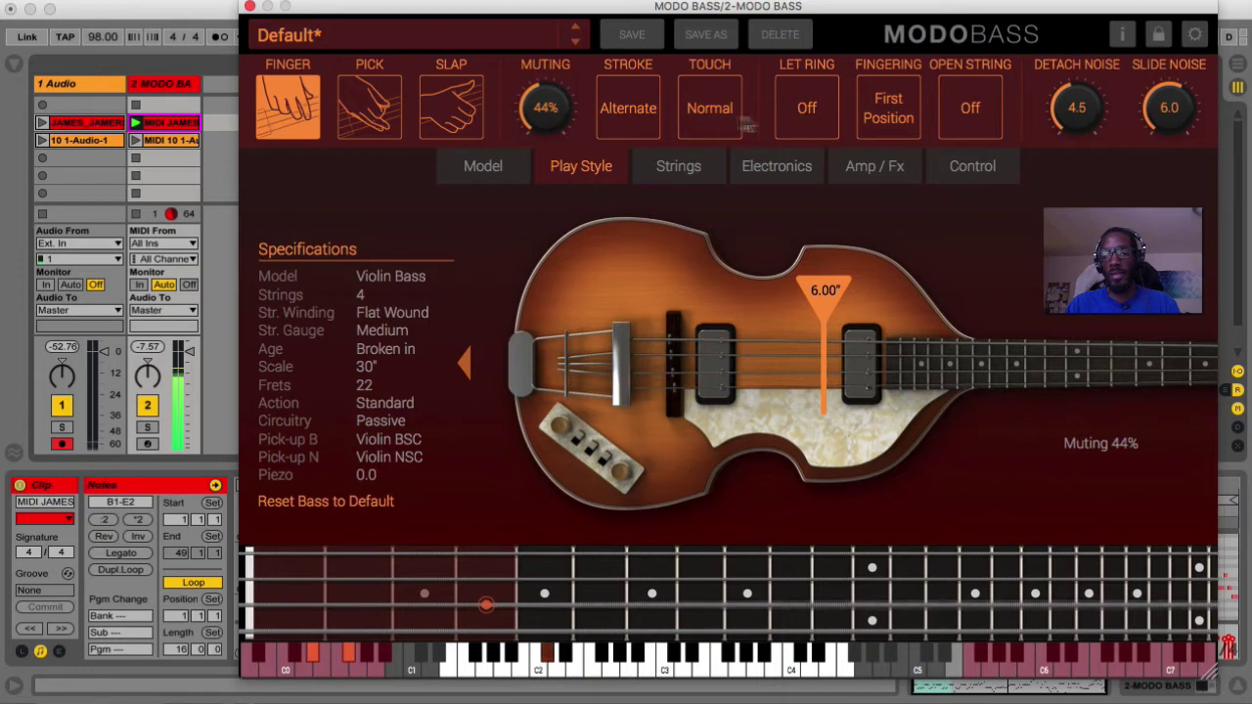
left_click(900, 119)
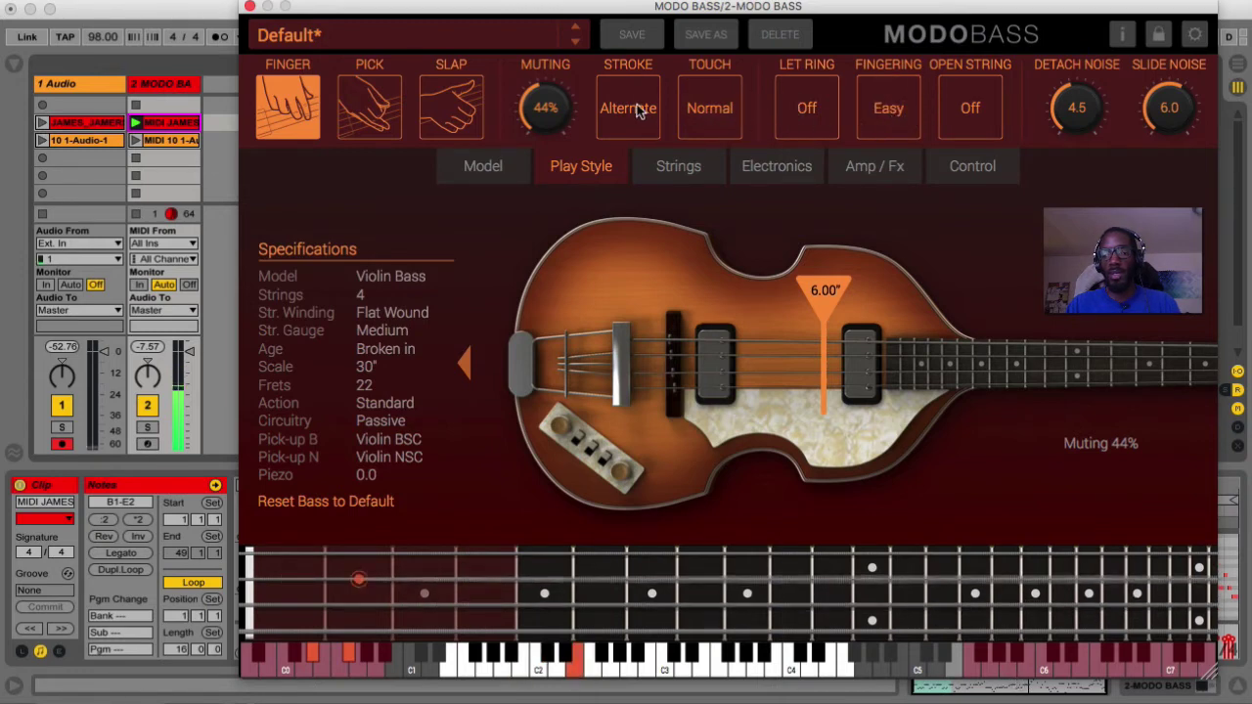
left_click(713, 115)
left_click(727, 122)
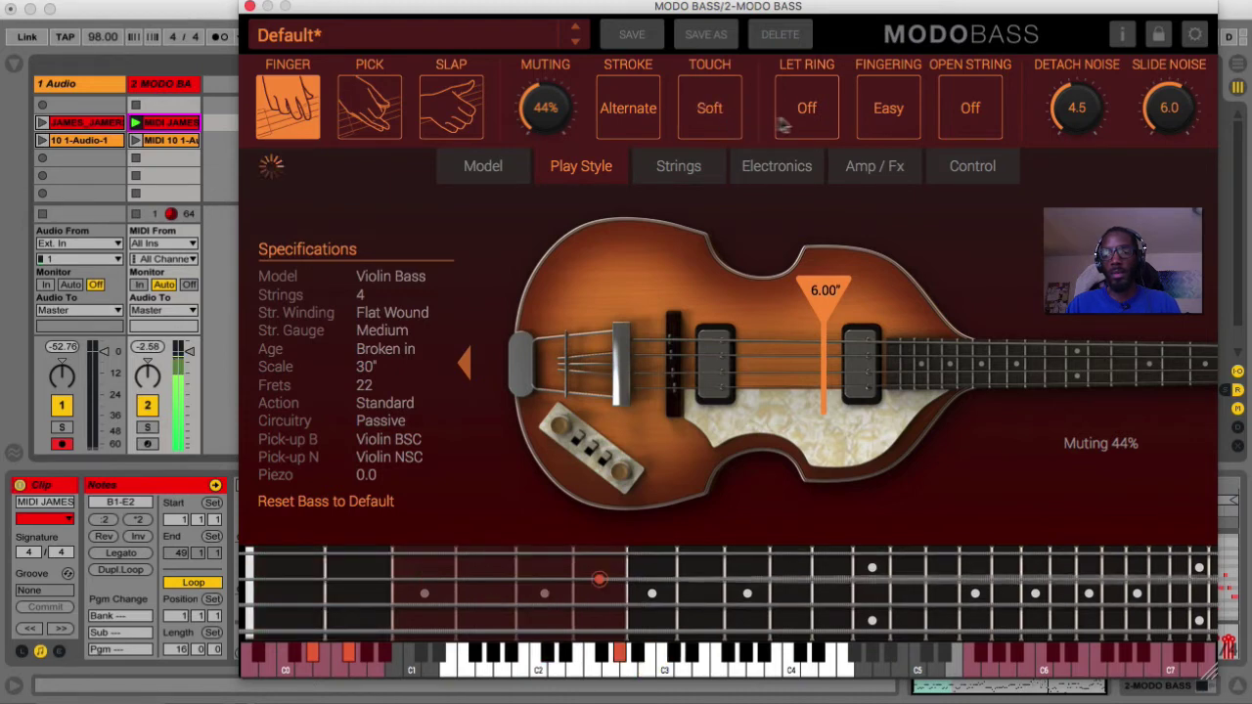
left_click(629, 115)
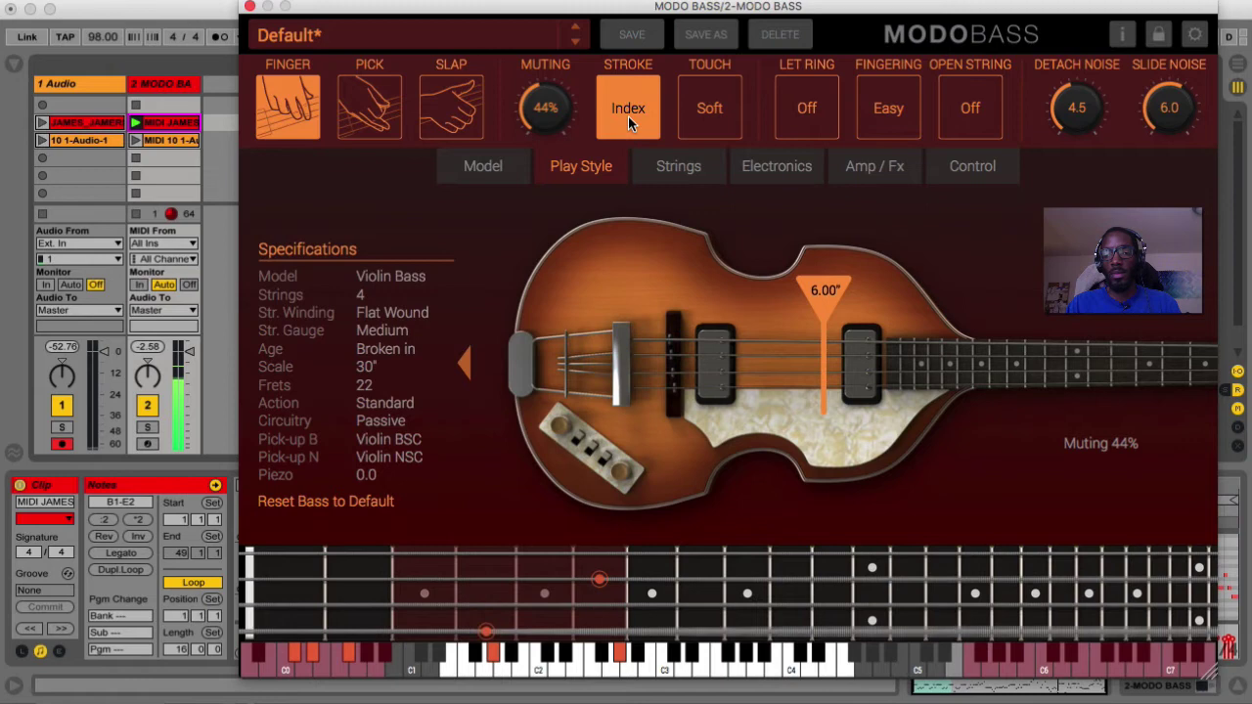
left_click(631, 121)
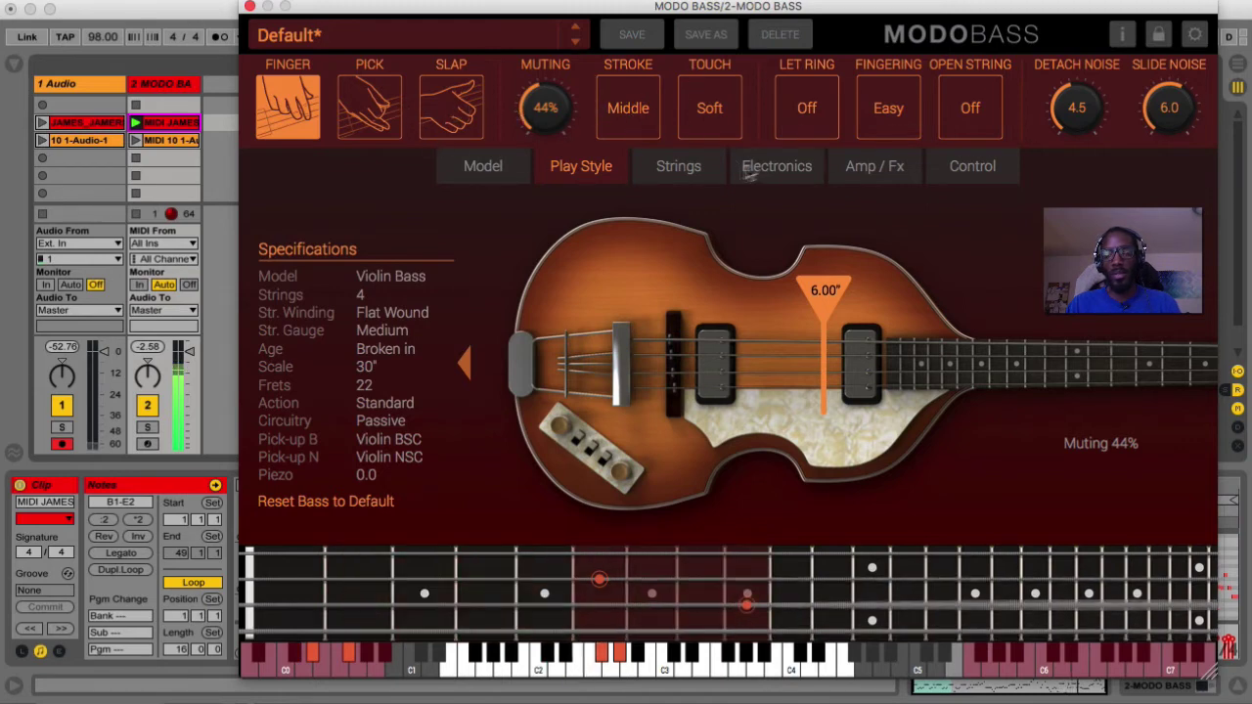
left_click(688, 171)
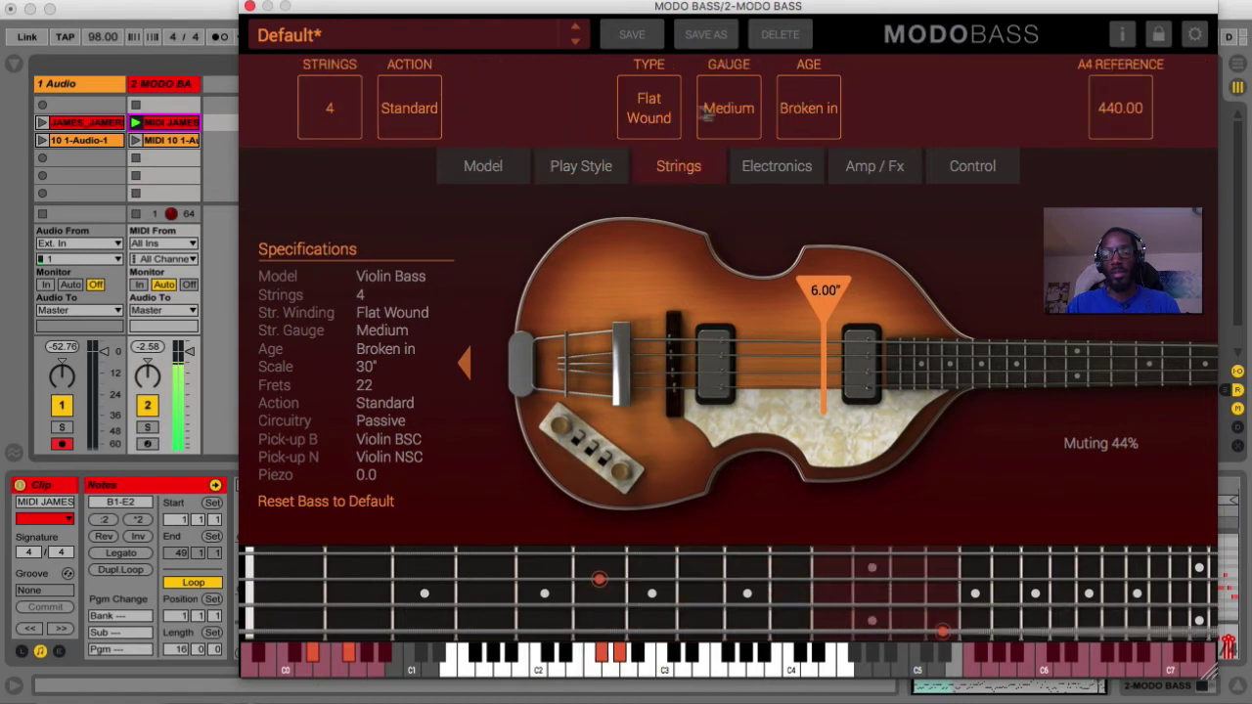
Give the Violin Bass round-wound, heavy-gauge strings with age set to Old.
left_click(645, 118)
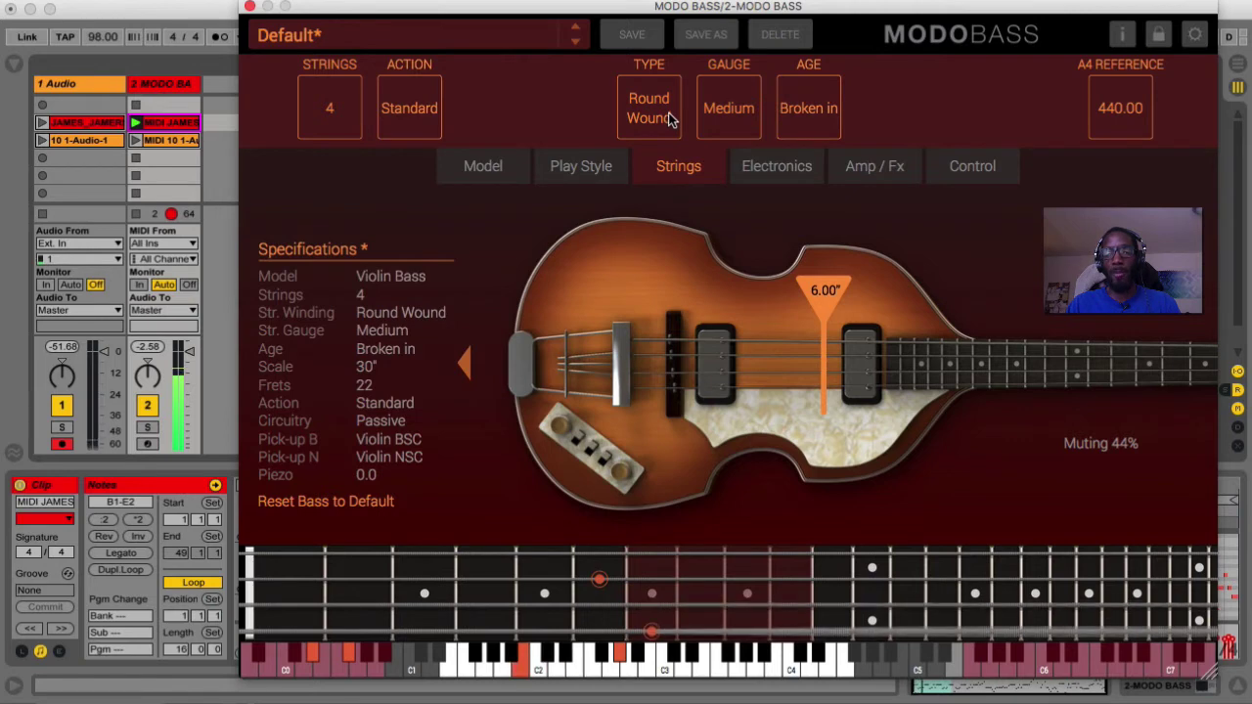
left_click(731, 117)
left_click(805, 114)
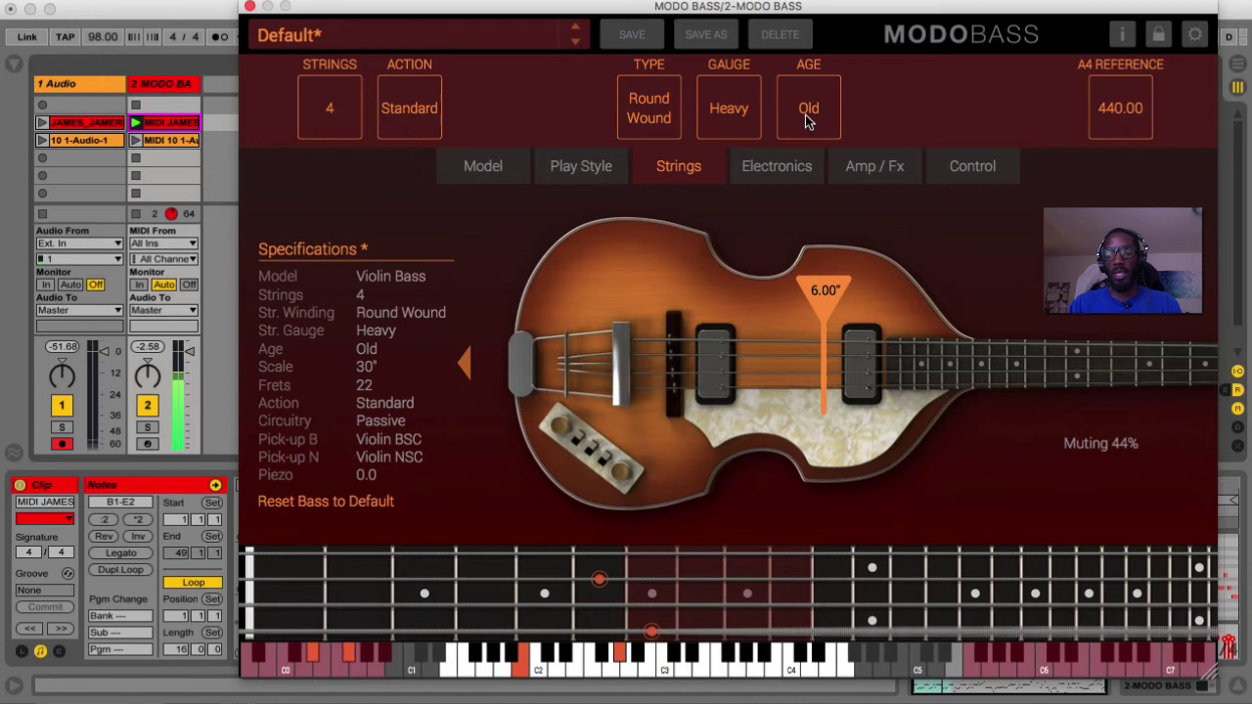
left_click(805, 115)
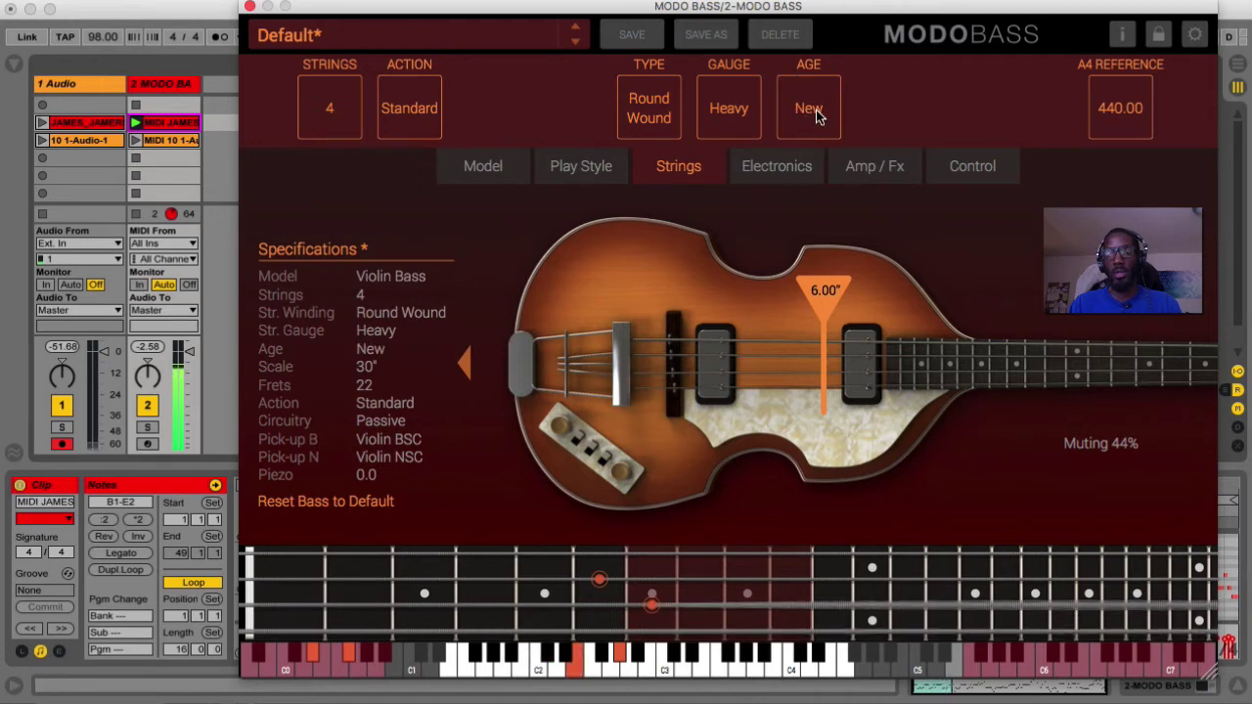
left_click(811, 111)
left_click(811, 112)
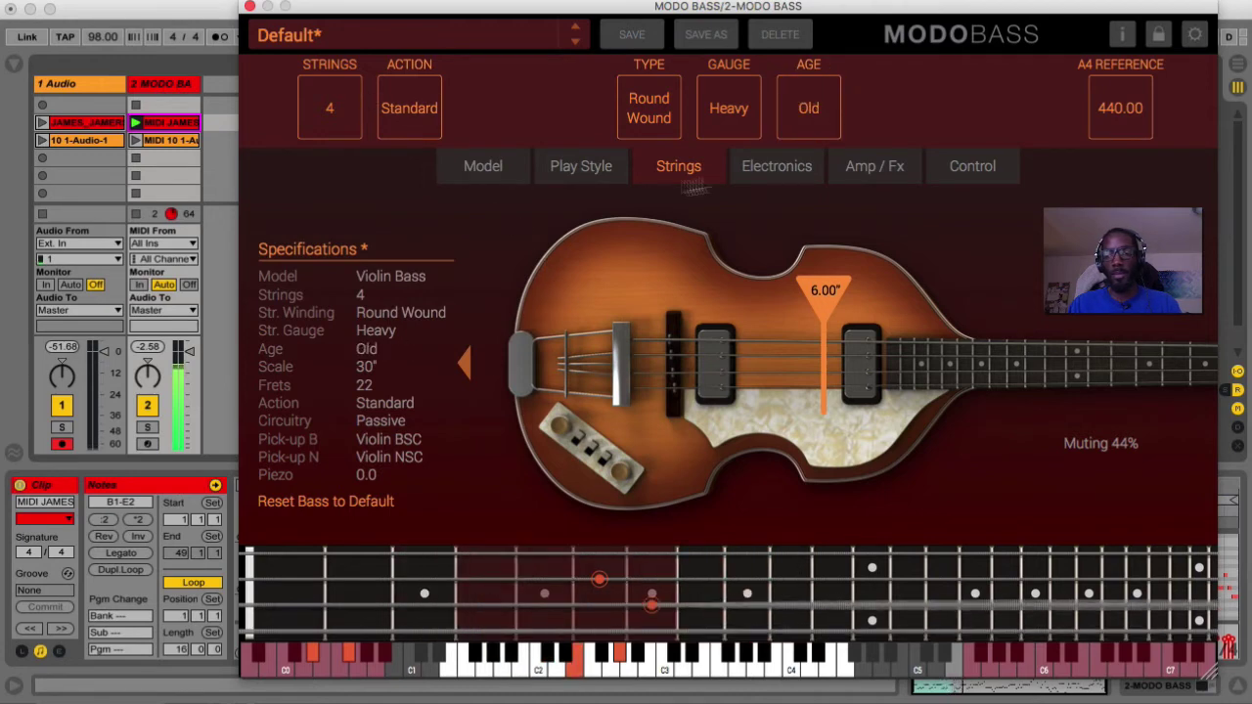
Fit Modern J BSC bridge and Studio NSC neck pickups, sliding the neck pickup toward the bridge.
left_click(779, 182)
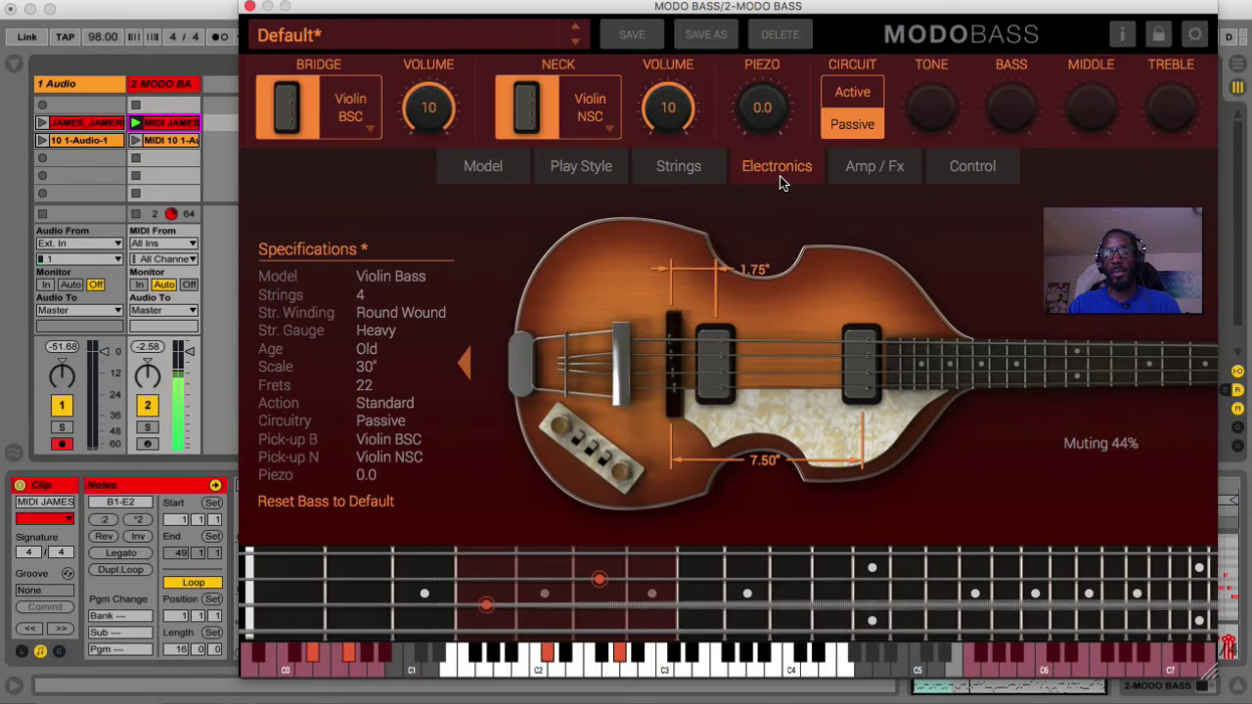
left_click(364, 120)
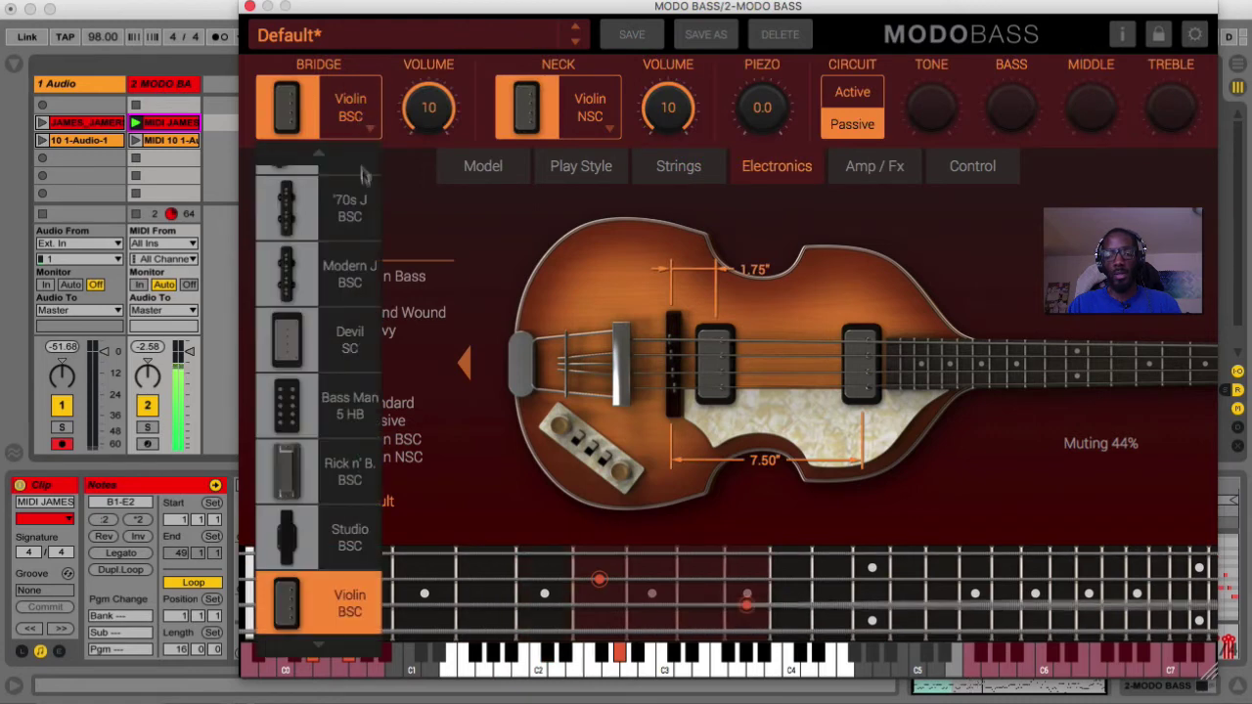
left_click(360, 276)
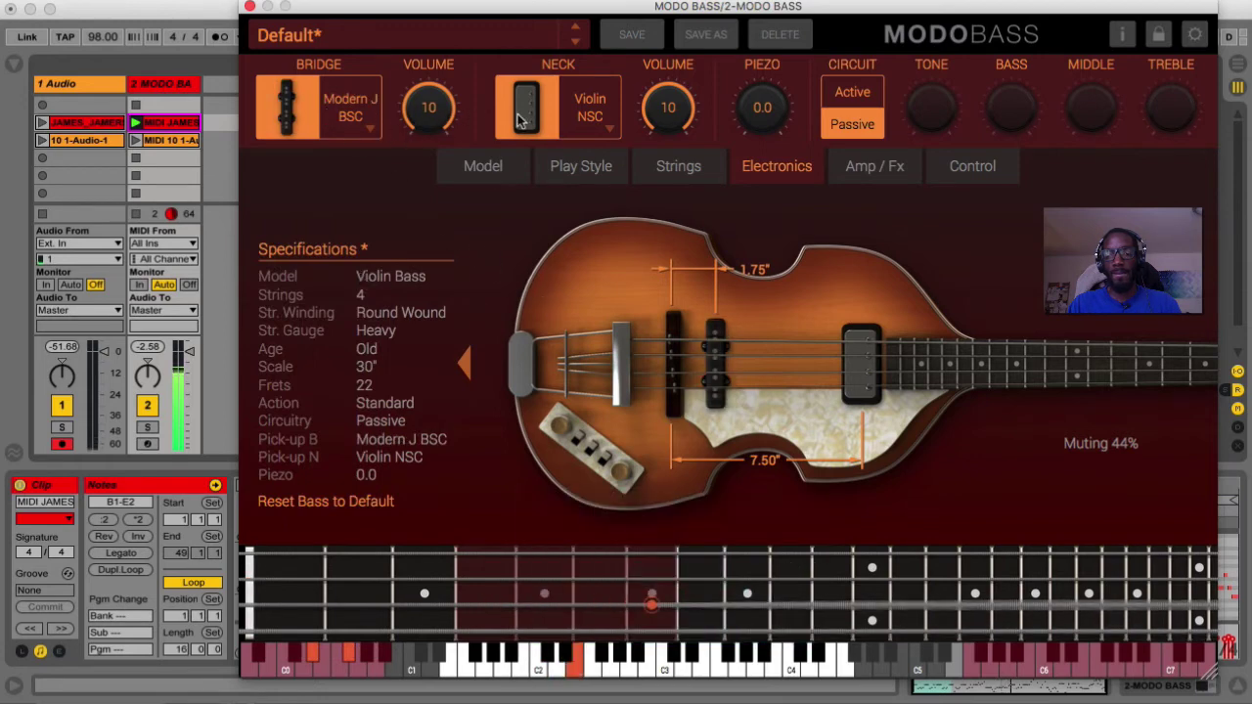
left_click(596, 126)
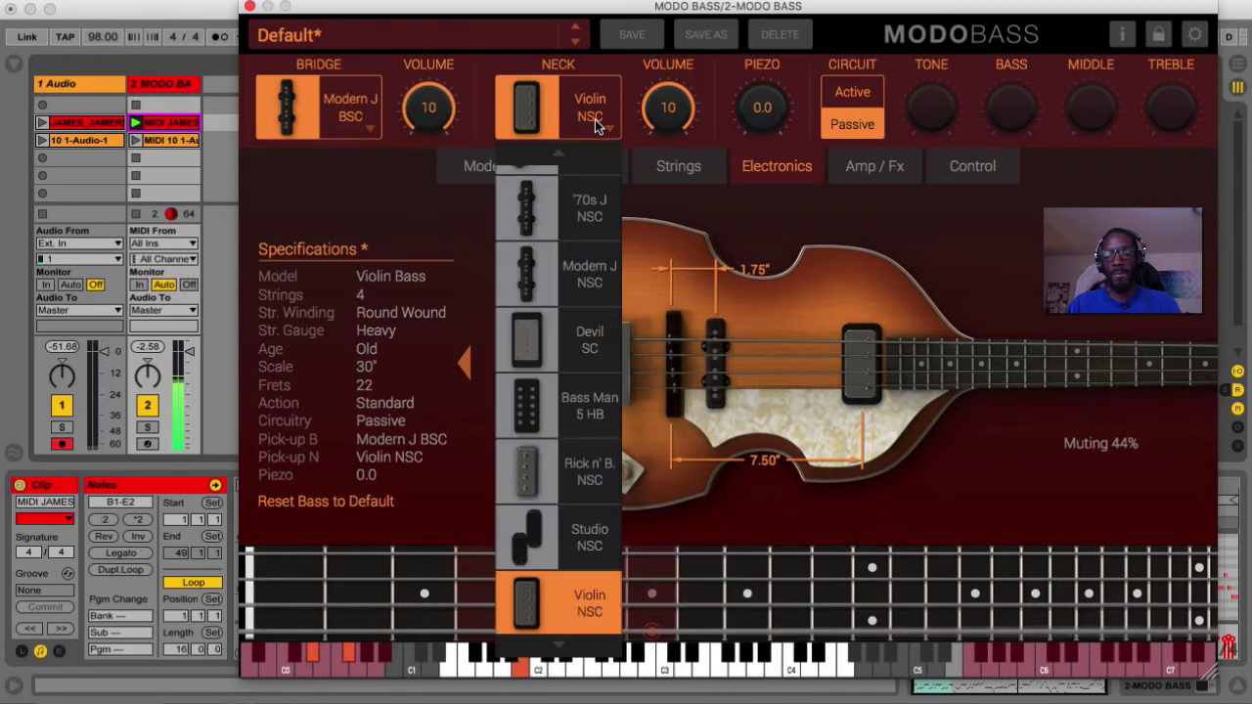
left_click(578, 546)
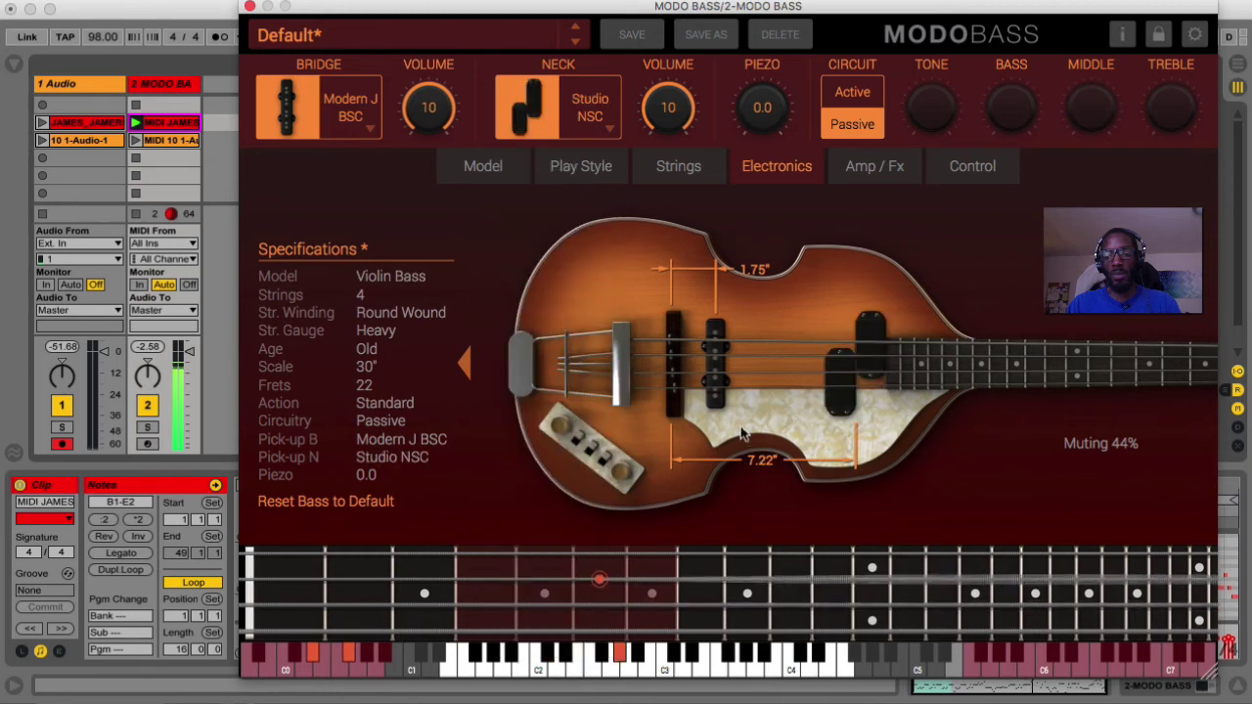
left_click_drag(858, 390, 739, 382)
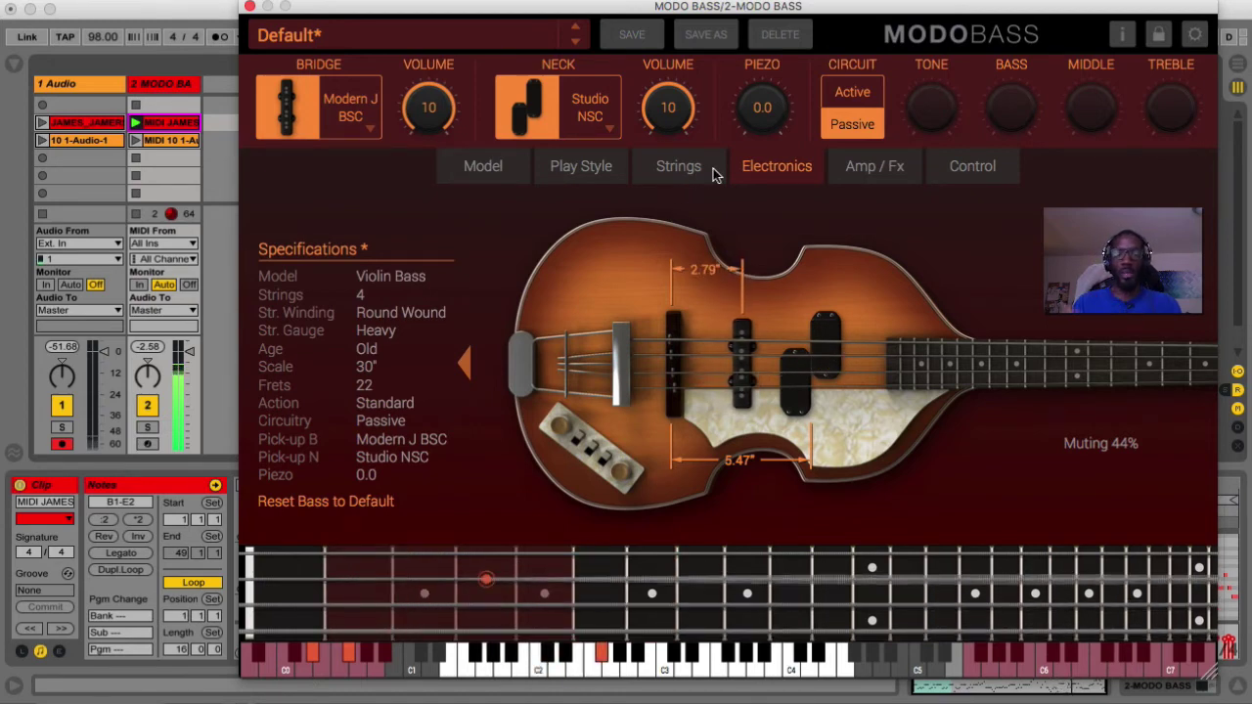
left_click(883, 168)
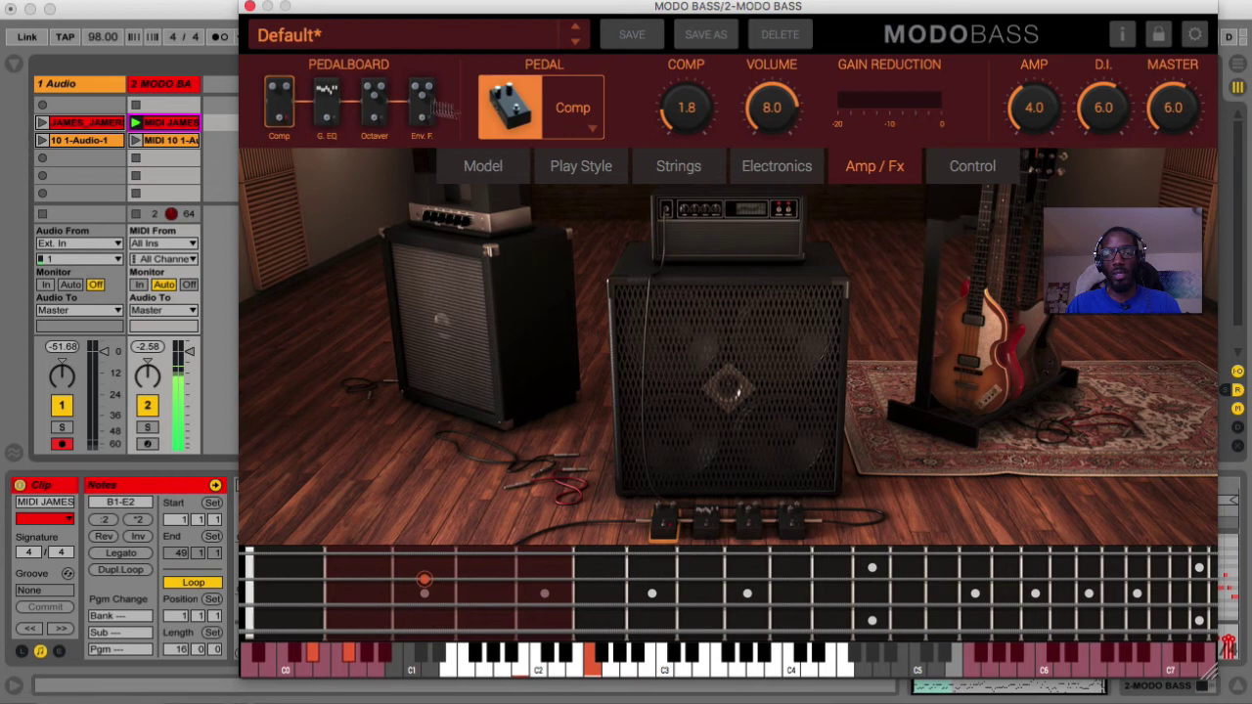
Turn the Octaver volume down and raise the Comp amount, keeping the Envelope Filter pedal.
left_click(390, 109)
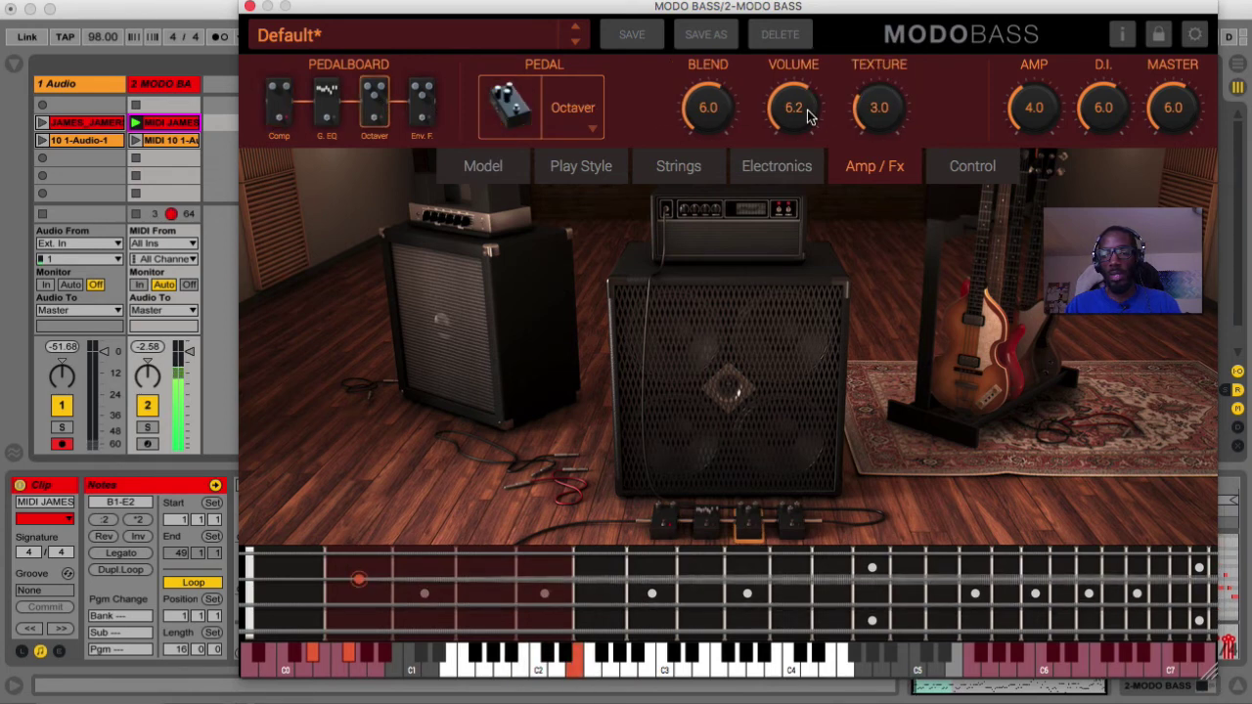
left_click_drag(808, 116, 802, 205)
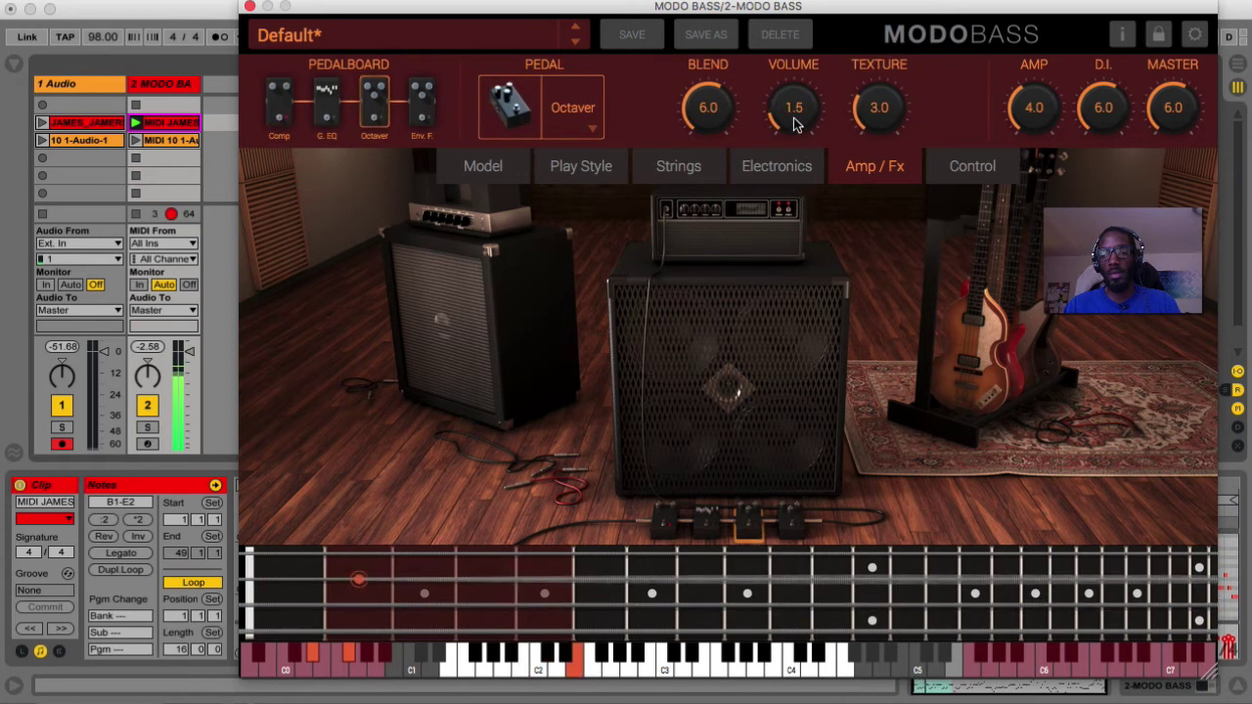
left_click(292, 110)
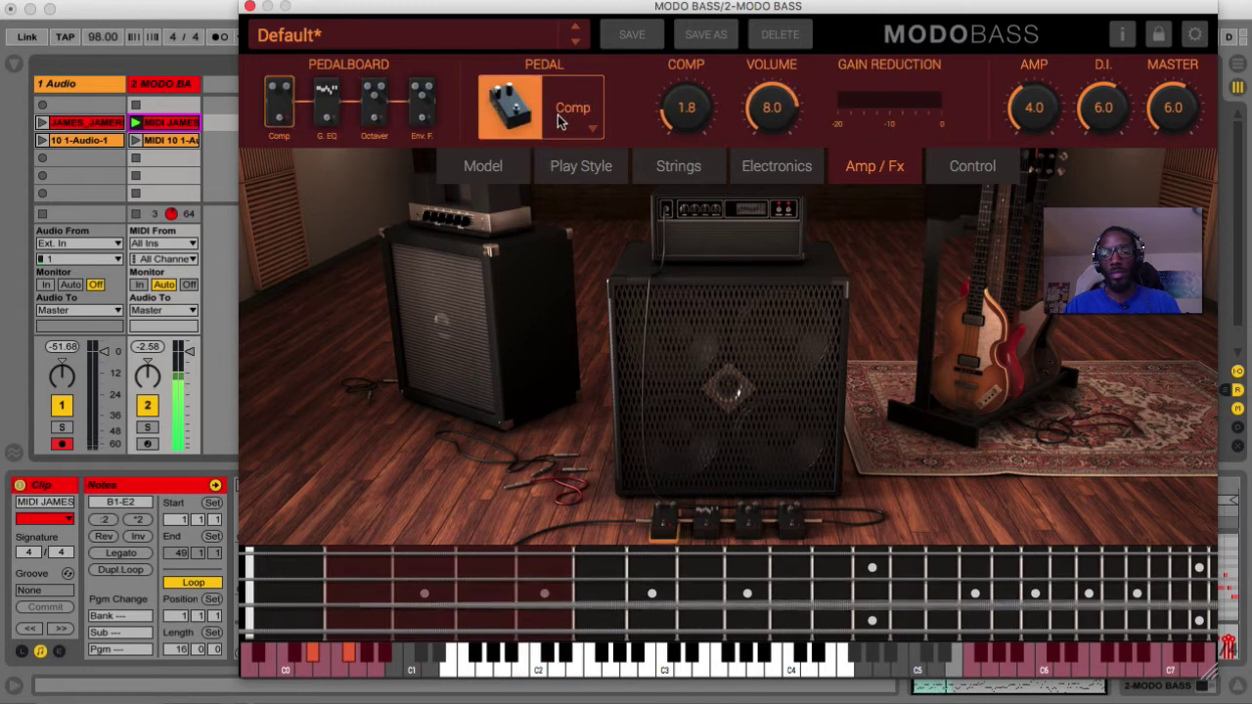
left_click_drag(699, 58, 700, 37)
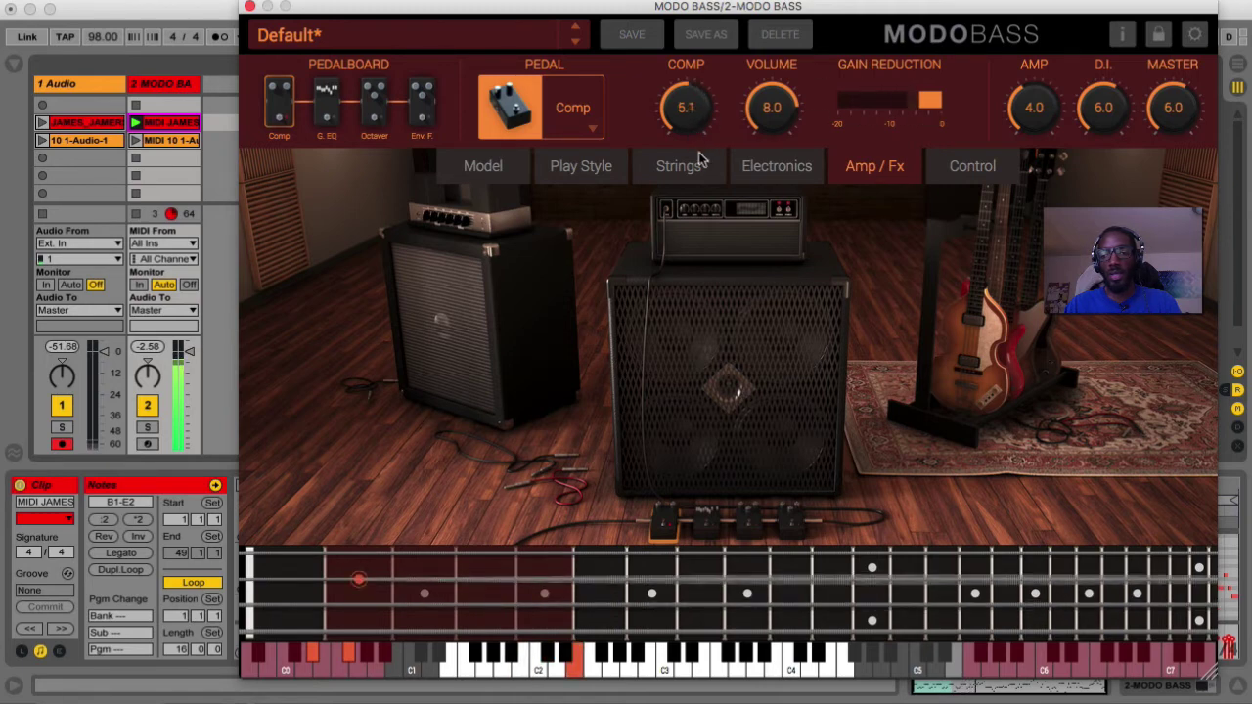
left_click(421, 108)
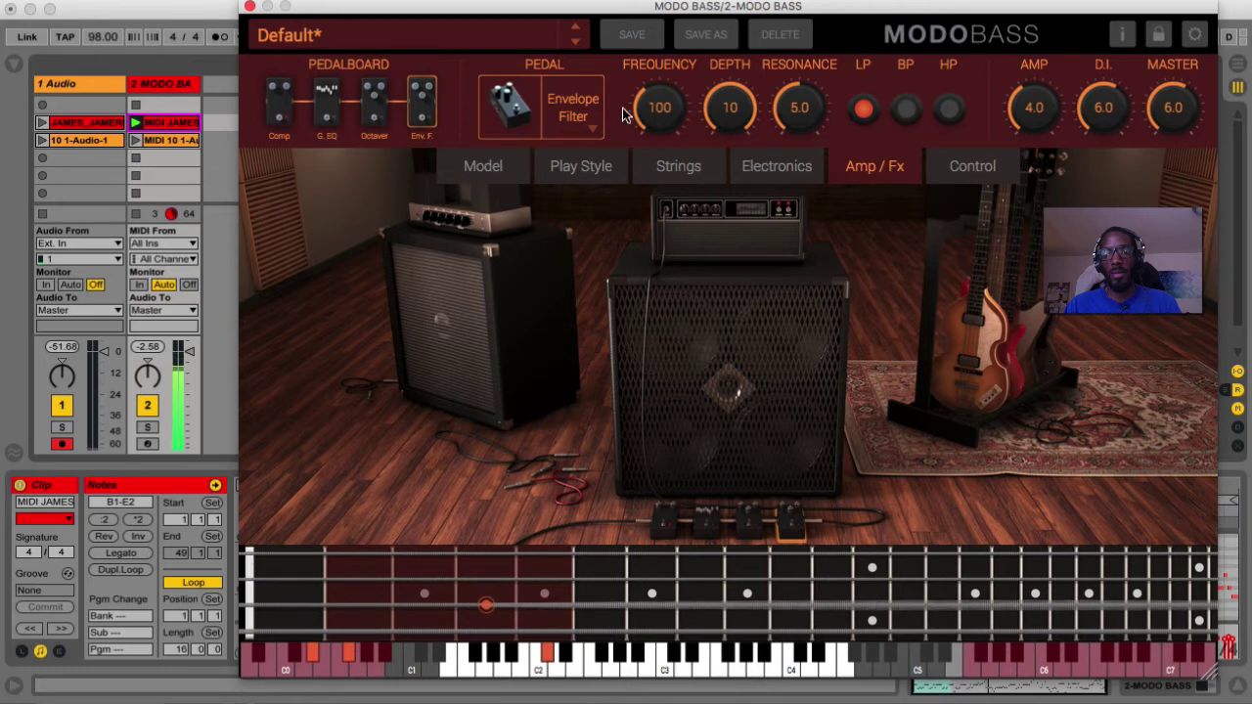
left_click(575, 122)
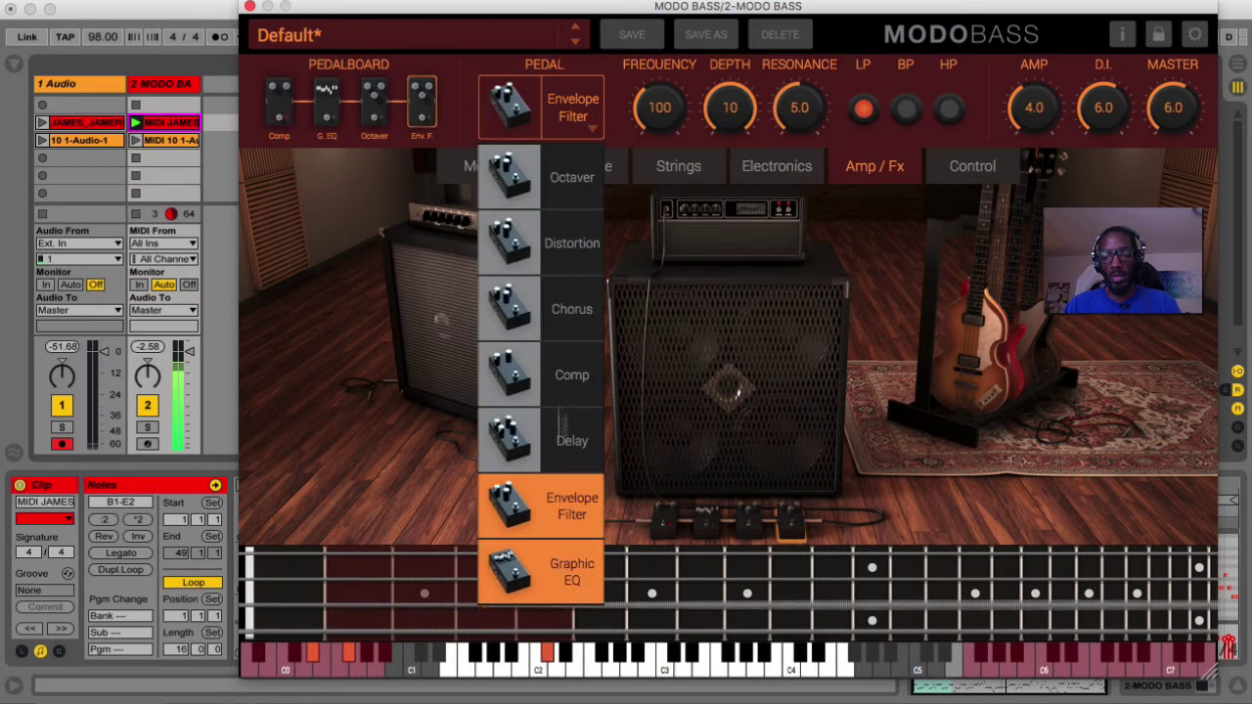
left_click(371, 418)
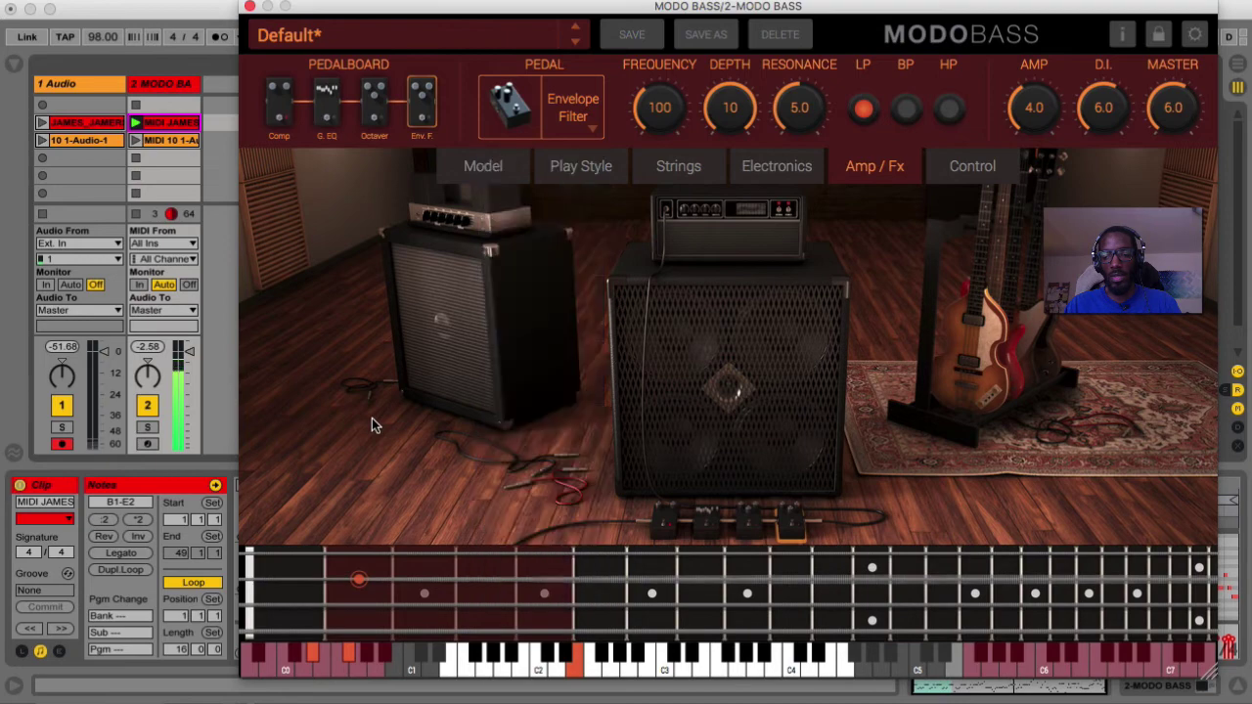
Switch the amplifier to the Tube model (gain 4.5, bass 8.6, mid 5.4, treble 6.9).
left_click(669, 289)
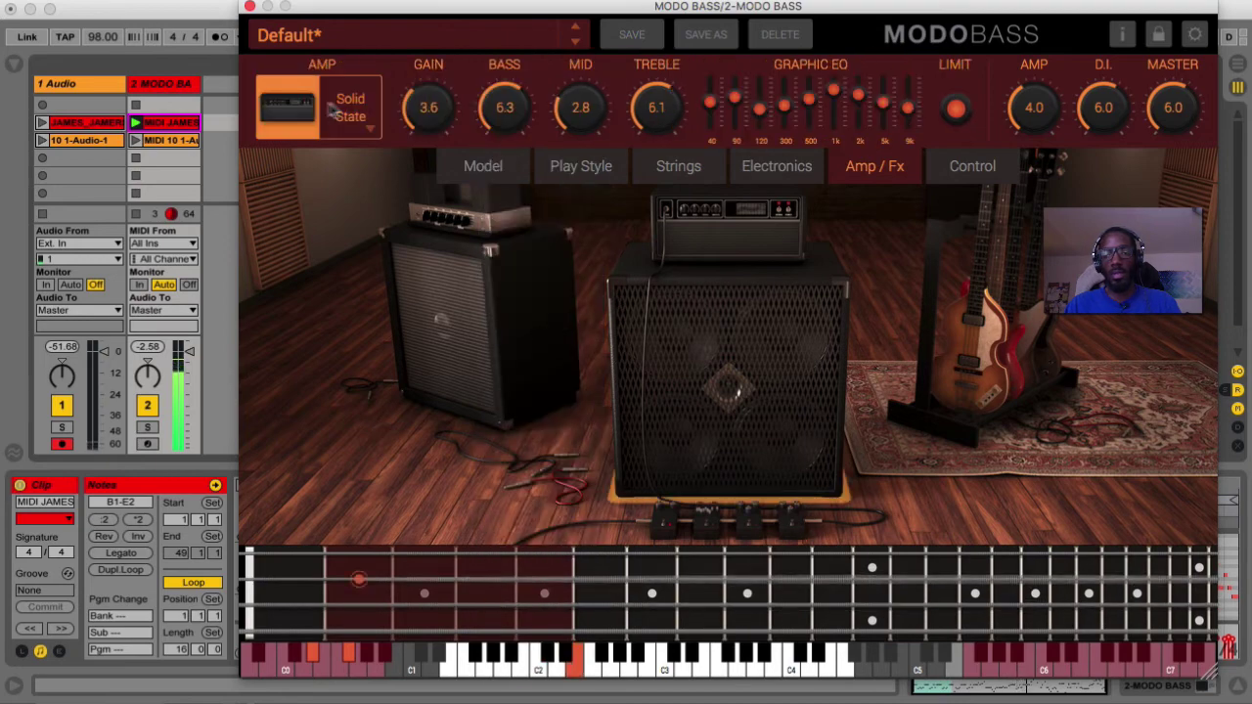
left_click(333, 111)
left_click(354, 187)
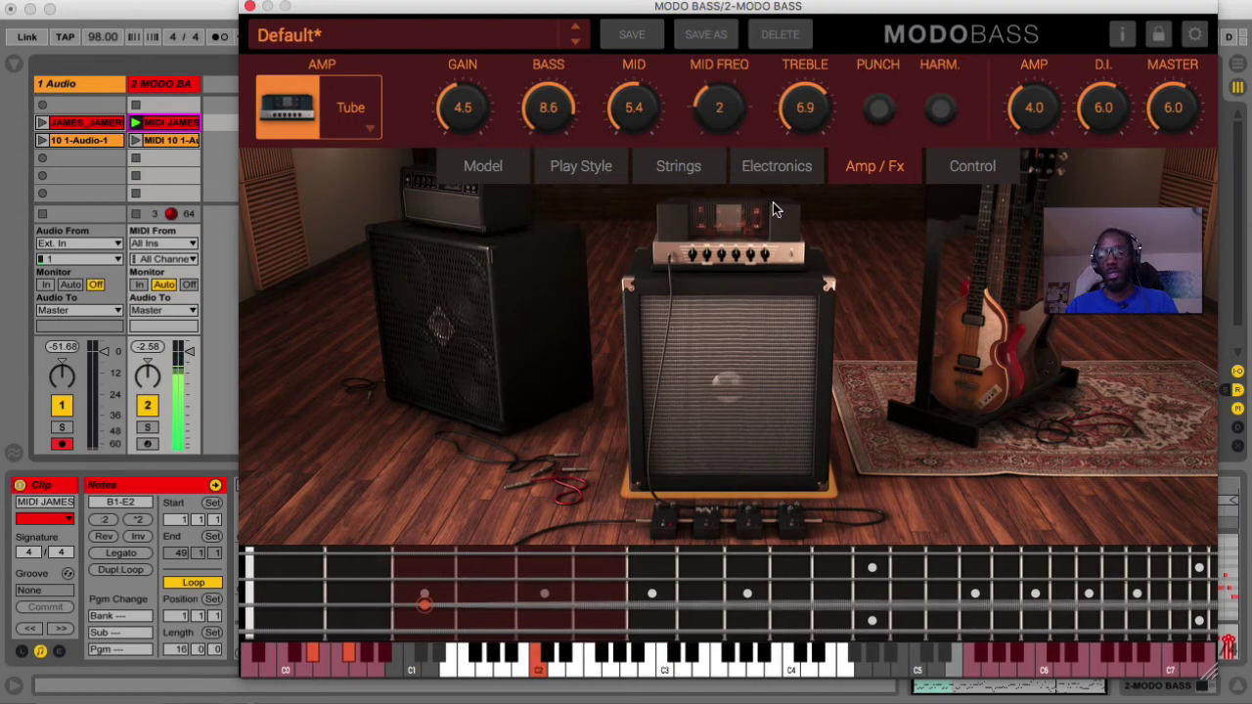
Audition the Bass Man 5, Devil Bass and Modern J-Bass models, settling on Flame Bass.
left_click(590, 176)
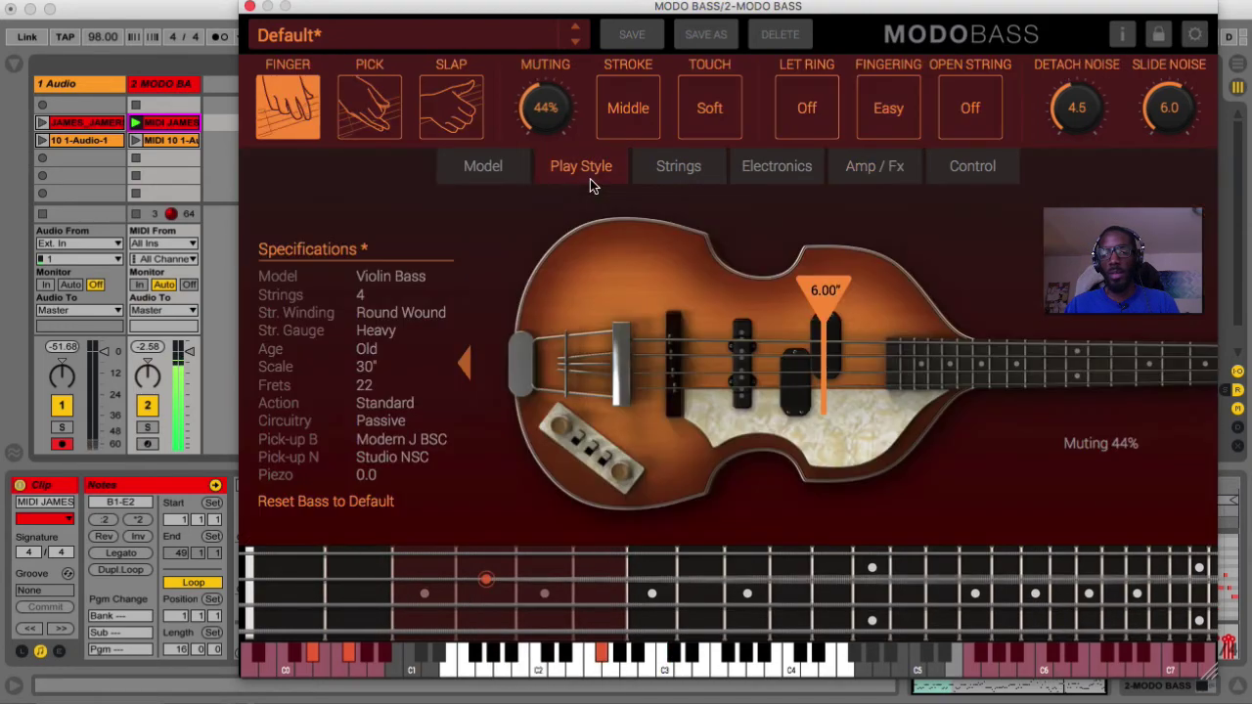
left_click(504, 176)
left_click(590, 111)
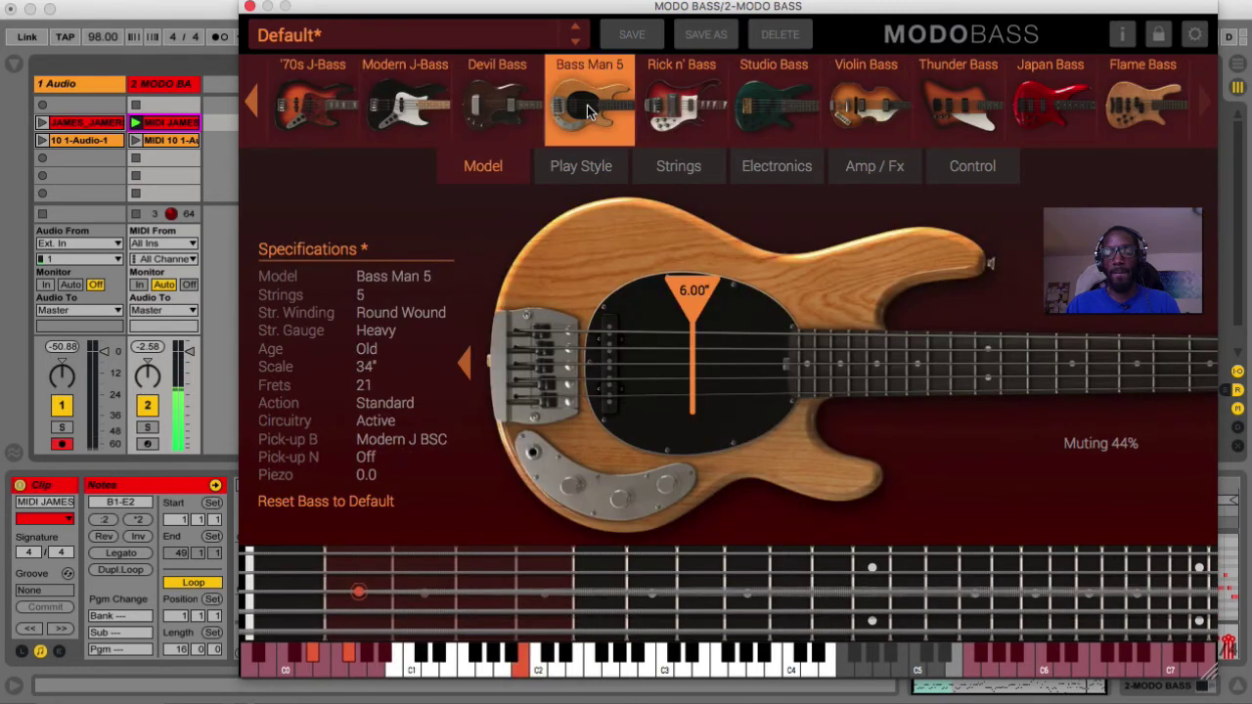
left_click(494, 115)
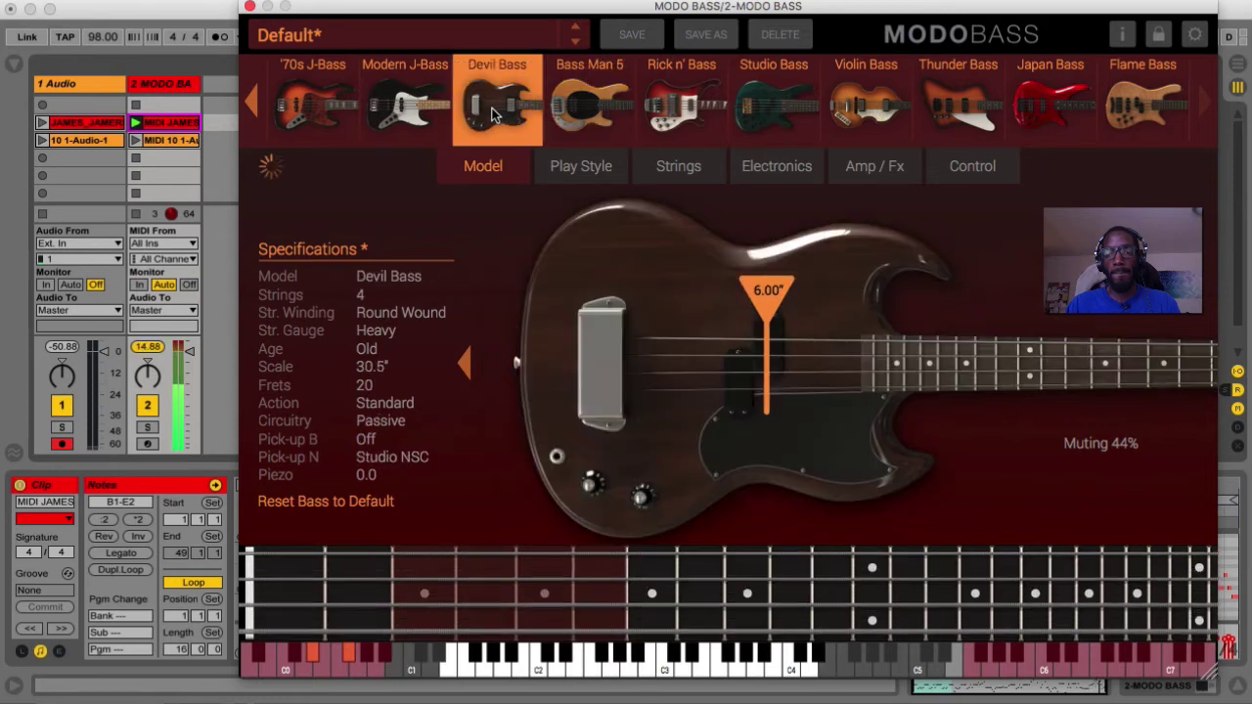
left_click(411, 114)
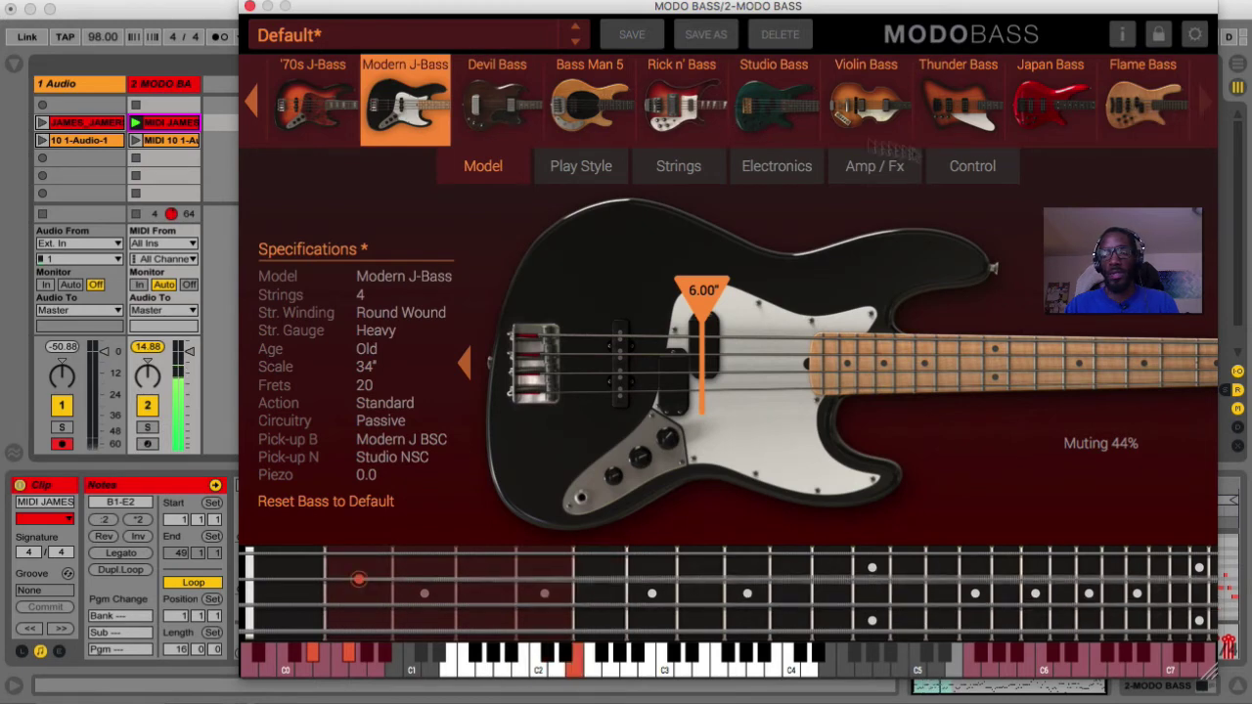
left_click(1157, 122)
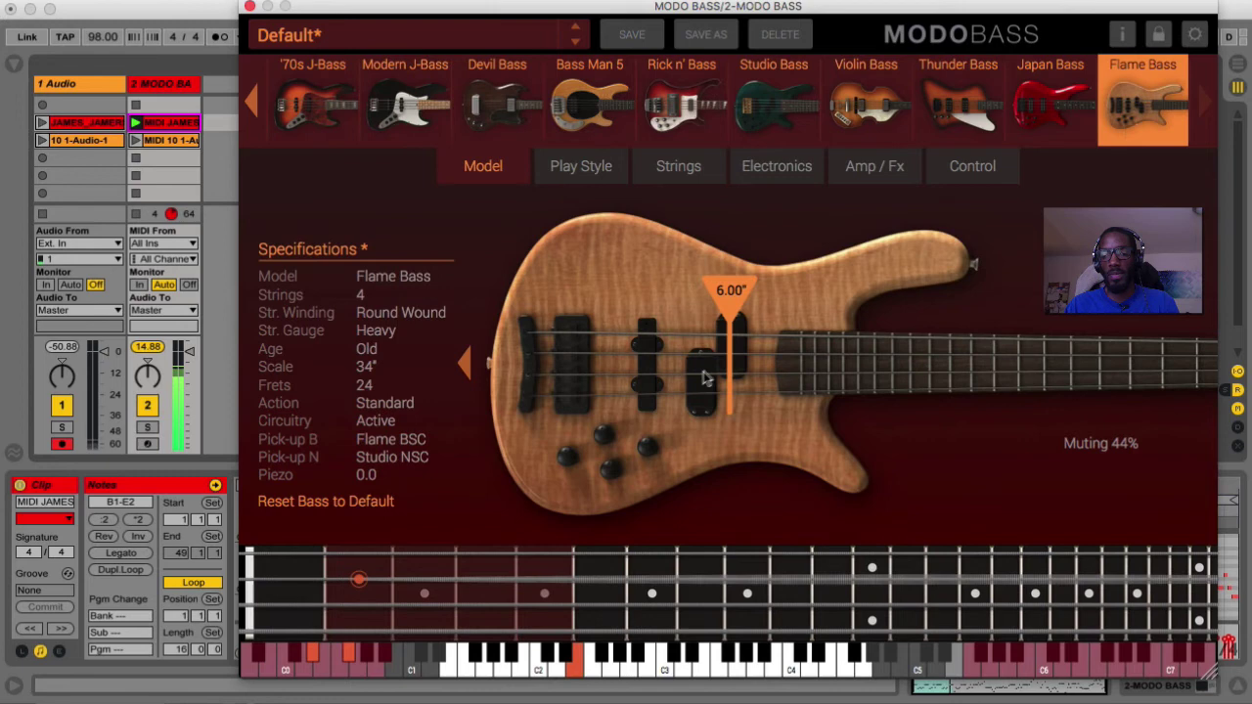
Reposition the Flame Bass pickups and show the keyswitch map and CC assignments.
left_click_drag(700, 380, 730, 379)
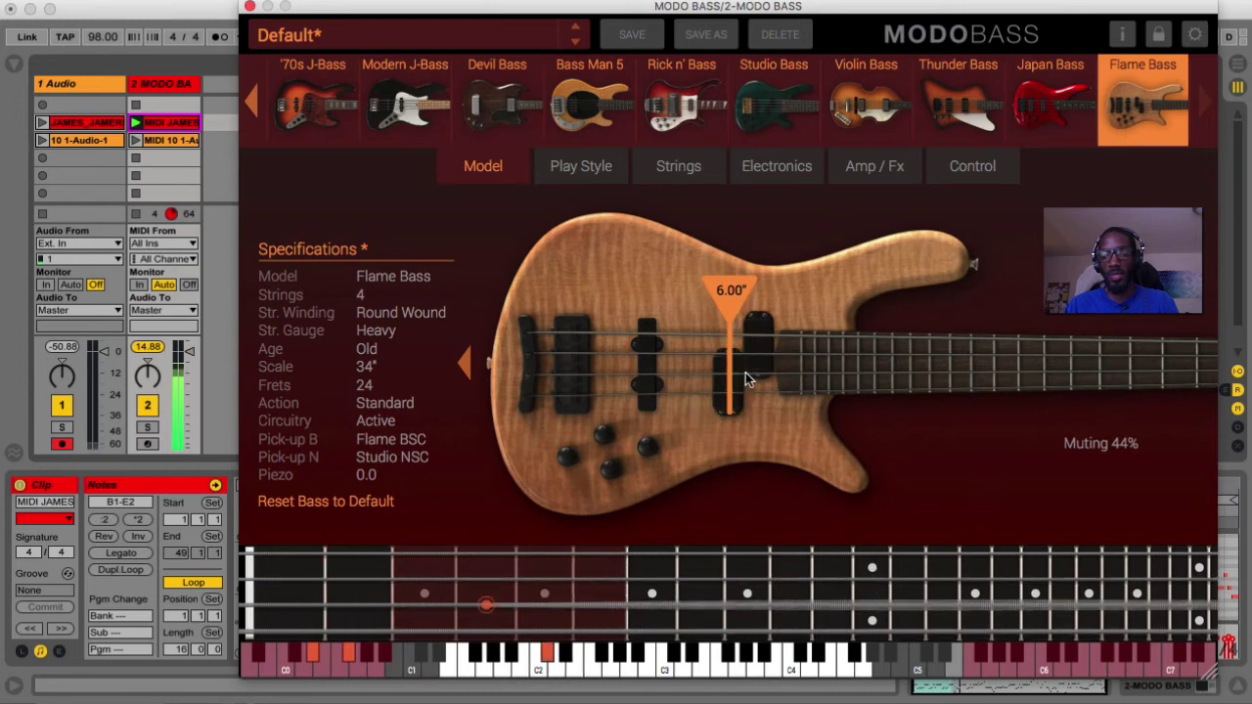
left_click_drag(645, 379, 612, 378)
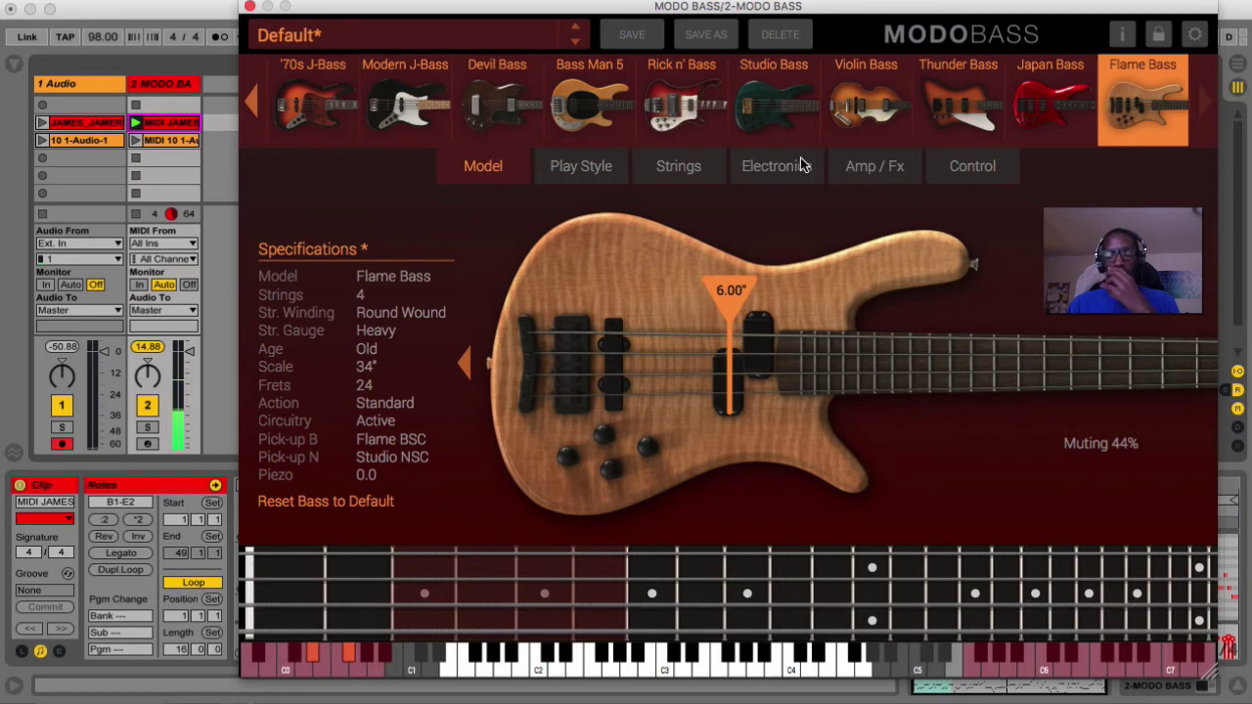
left_click(976, 170)
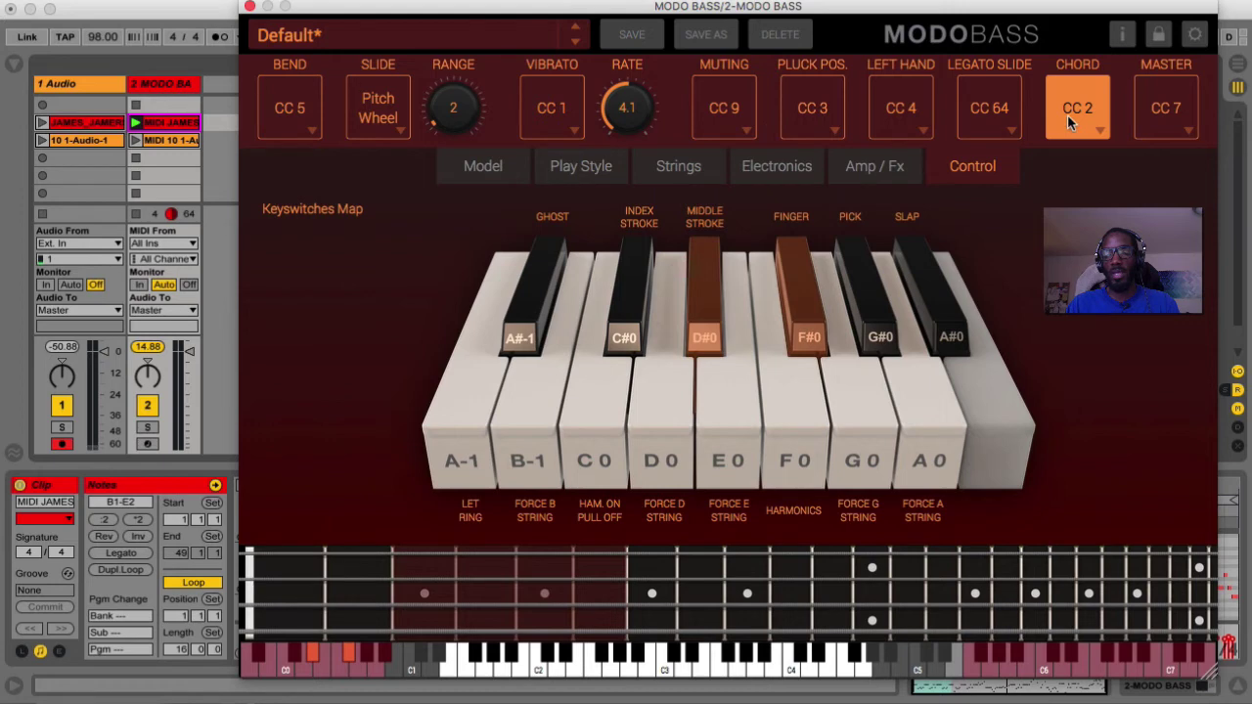
Move the MODO BASS window aside and set the clip envelope to MIDI Ctrl 9.
left_click_drag(587, 6, 766, 6)
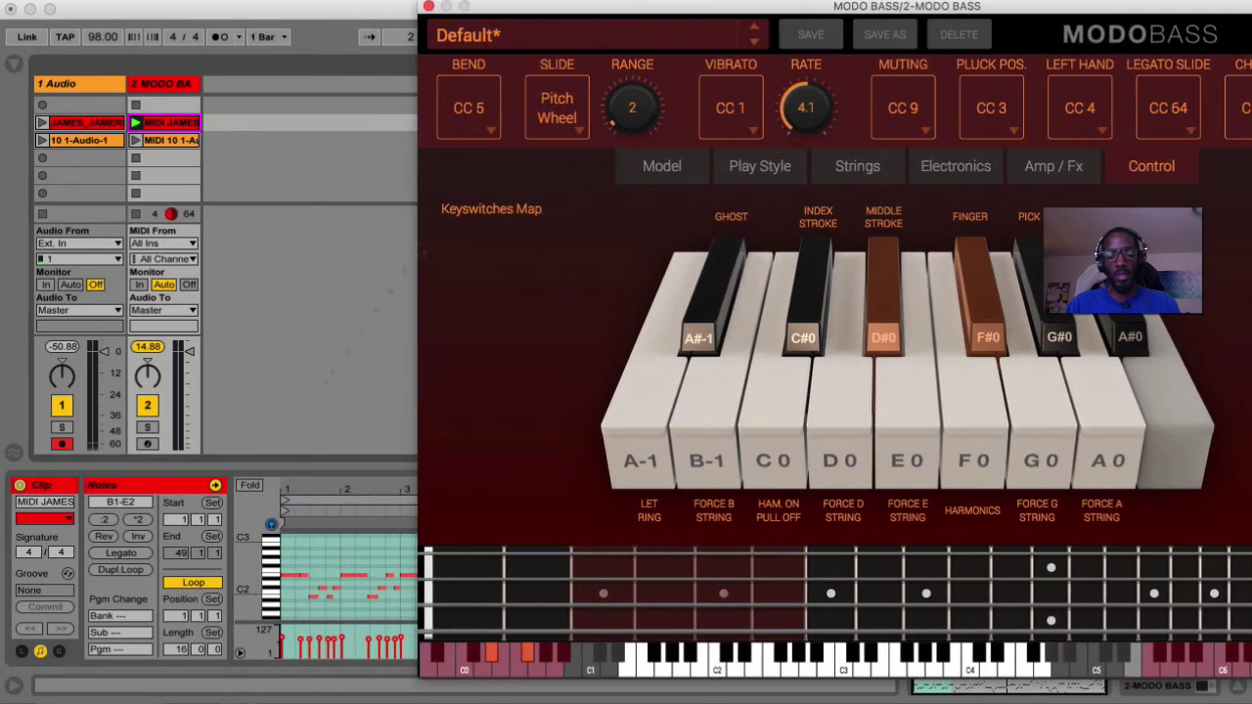
left_click(58, 651)
left_click(264, 519)
left_click(339, 137)
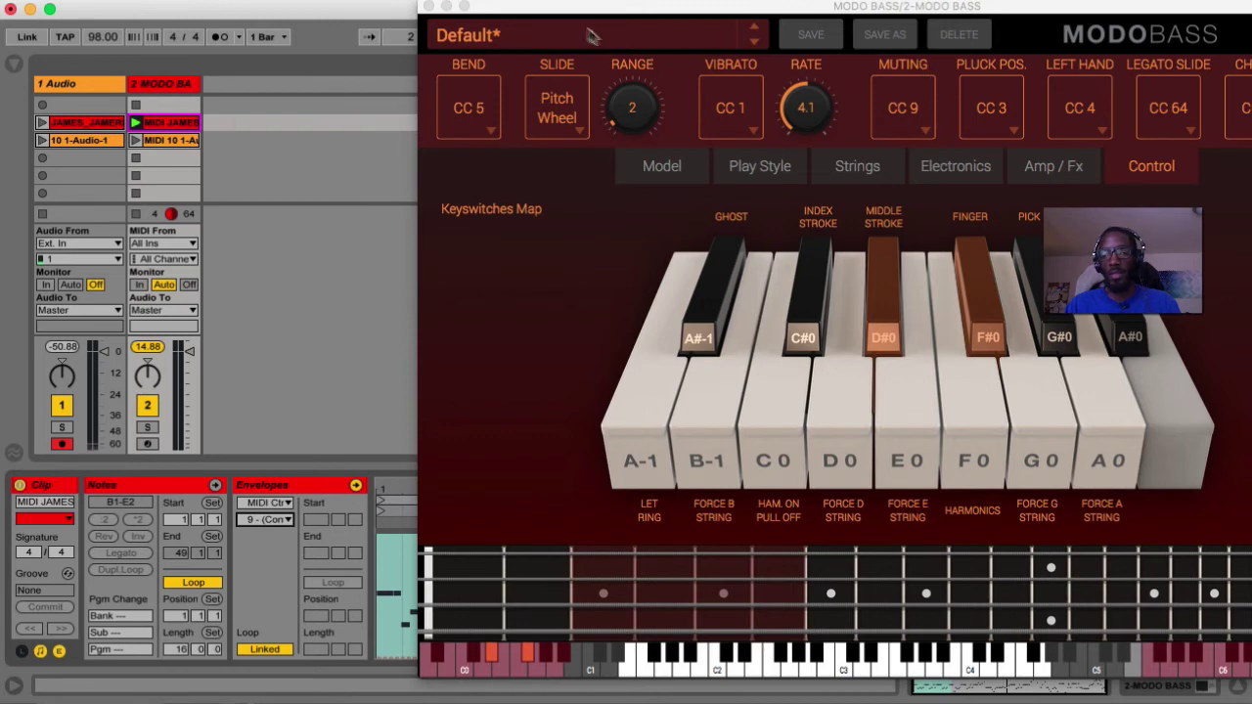
Draw raised CC 9 muting steps at bars 2, 3 and 4, then restore the plugin window.
left_click_drag(562, 12, 946, 11)
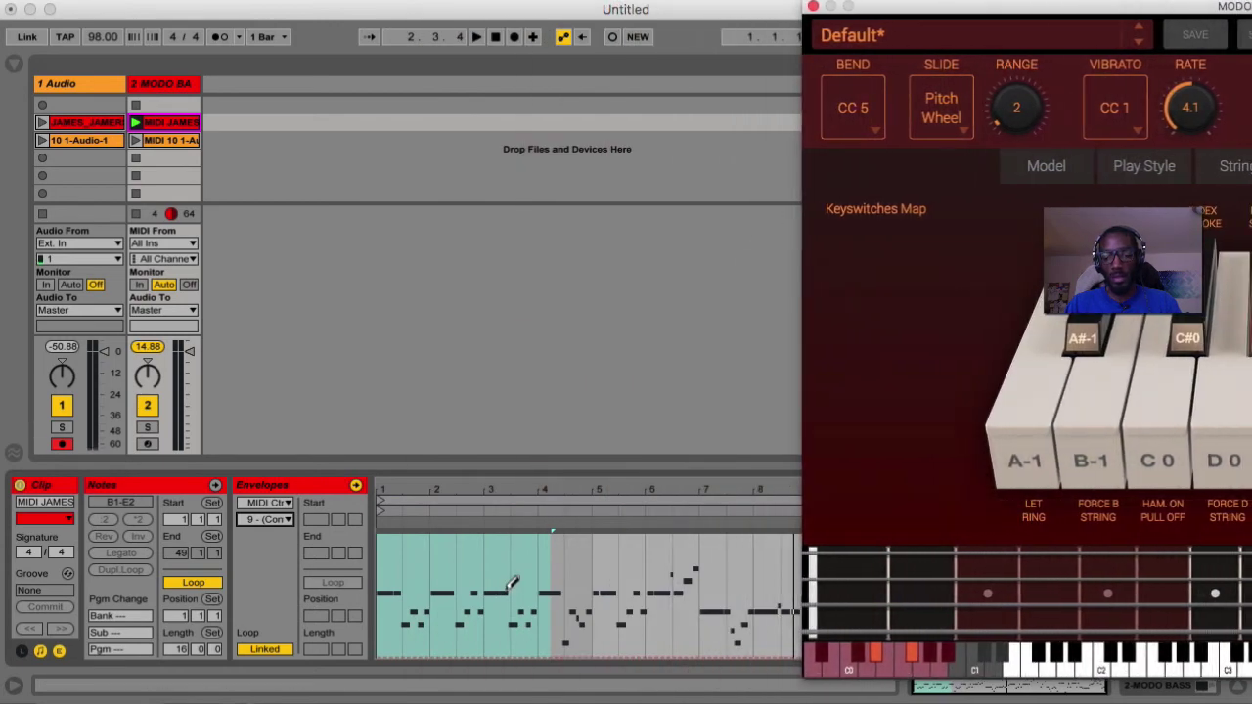
left_click(502, 553)
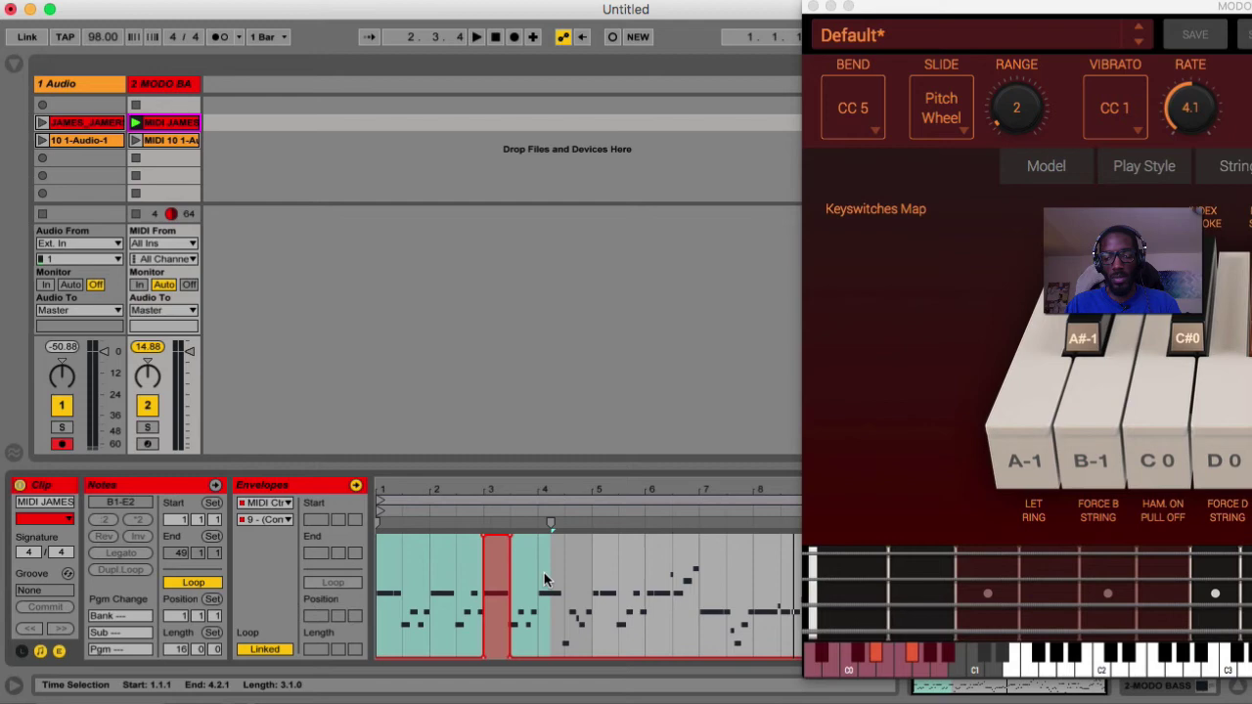
left_click(553, 557)
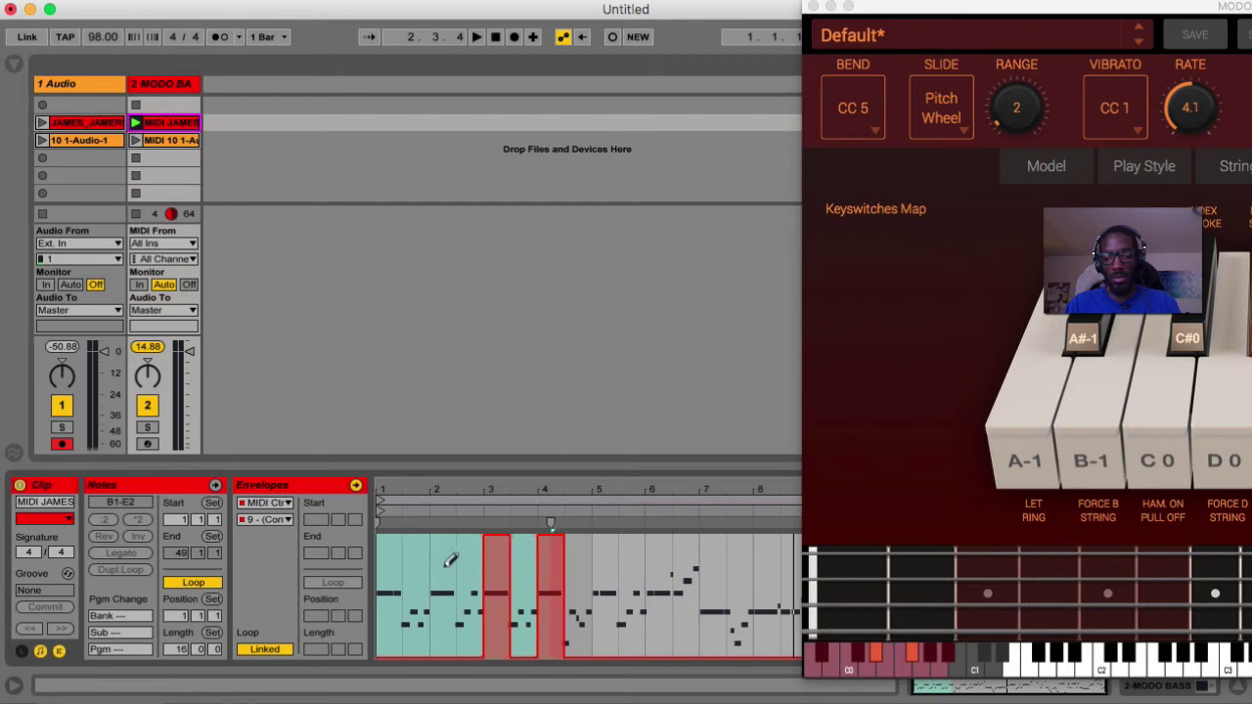
left_click(451, 559)
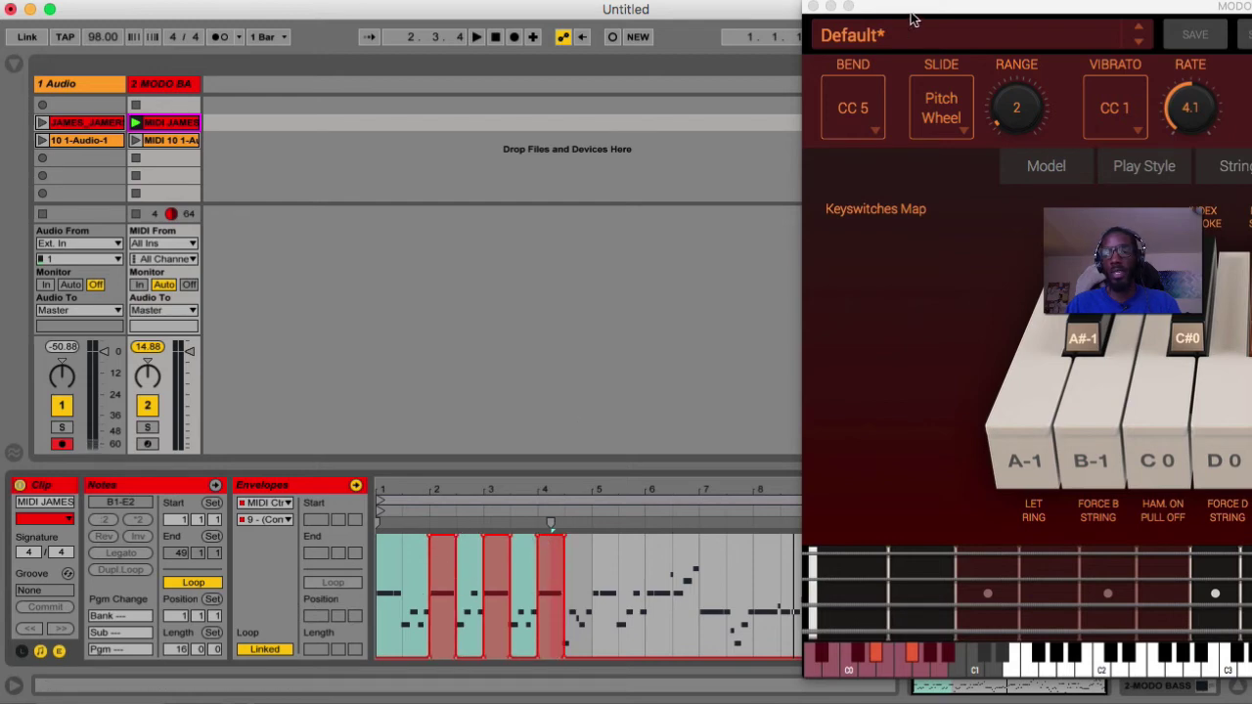
left_click_drag(910, 18, 601, 18)
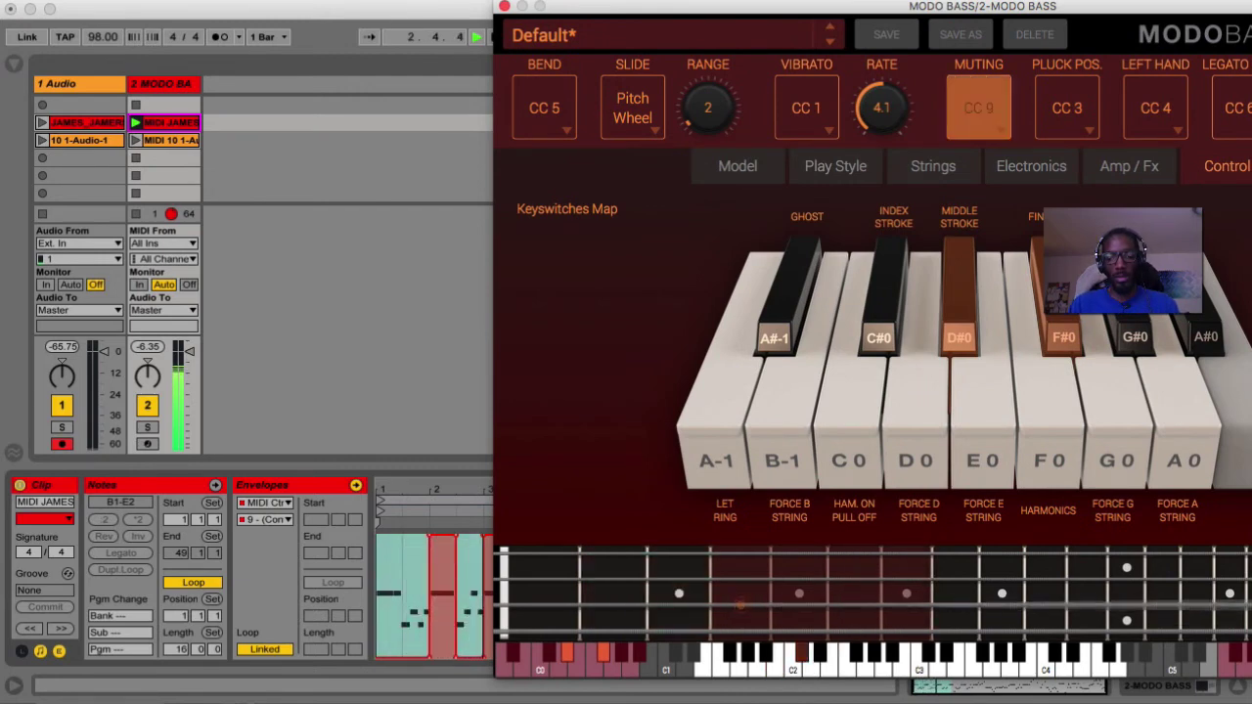
Select clip range 2.1.1–4.3.1 and move MODO BASS to reveal its full keyswitch map.
left_click_drag(620, 8, 371, 8)
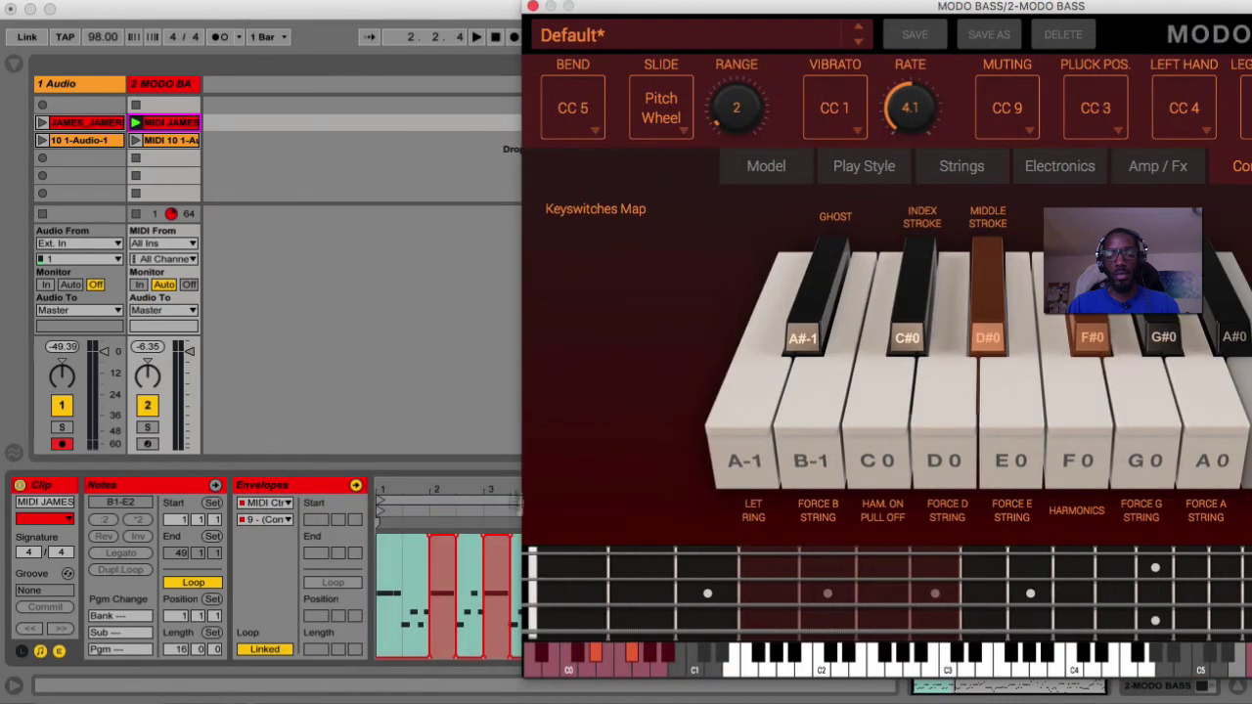
left_click(409, 602)
left_click(408, 602)
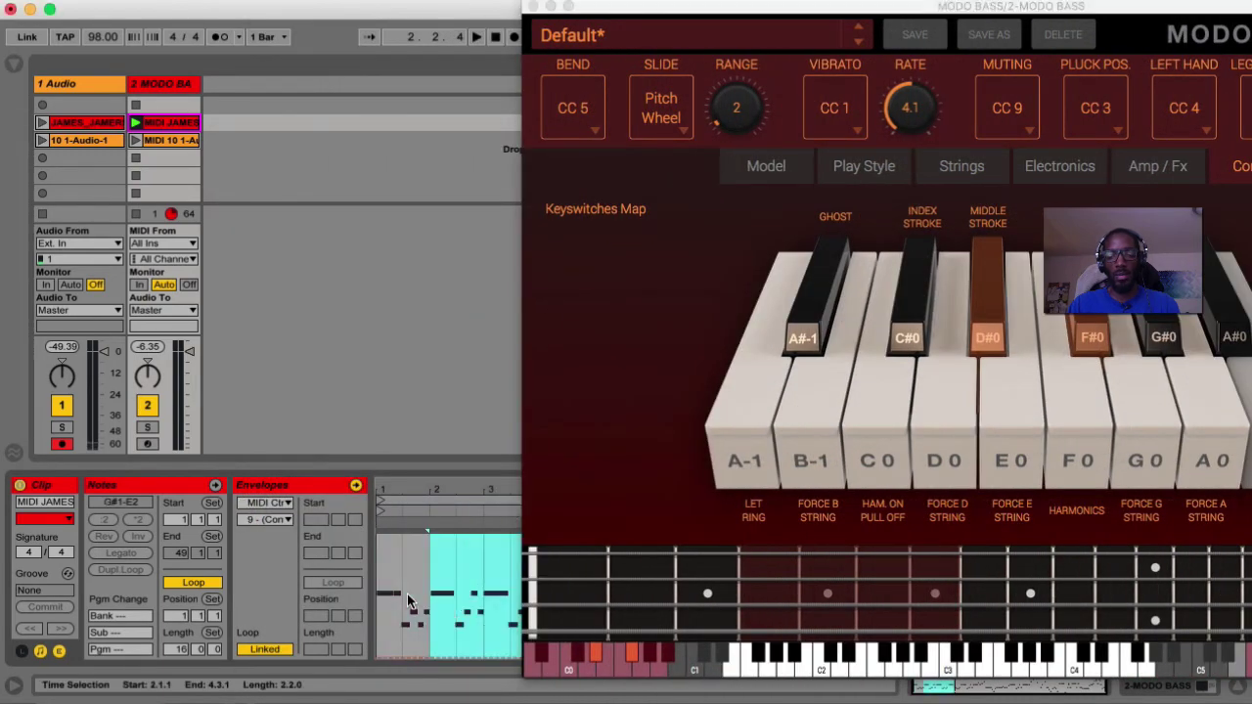
left_click_drag(727, 14, 459, 13)
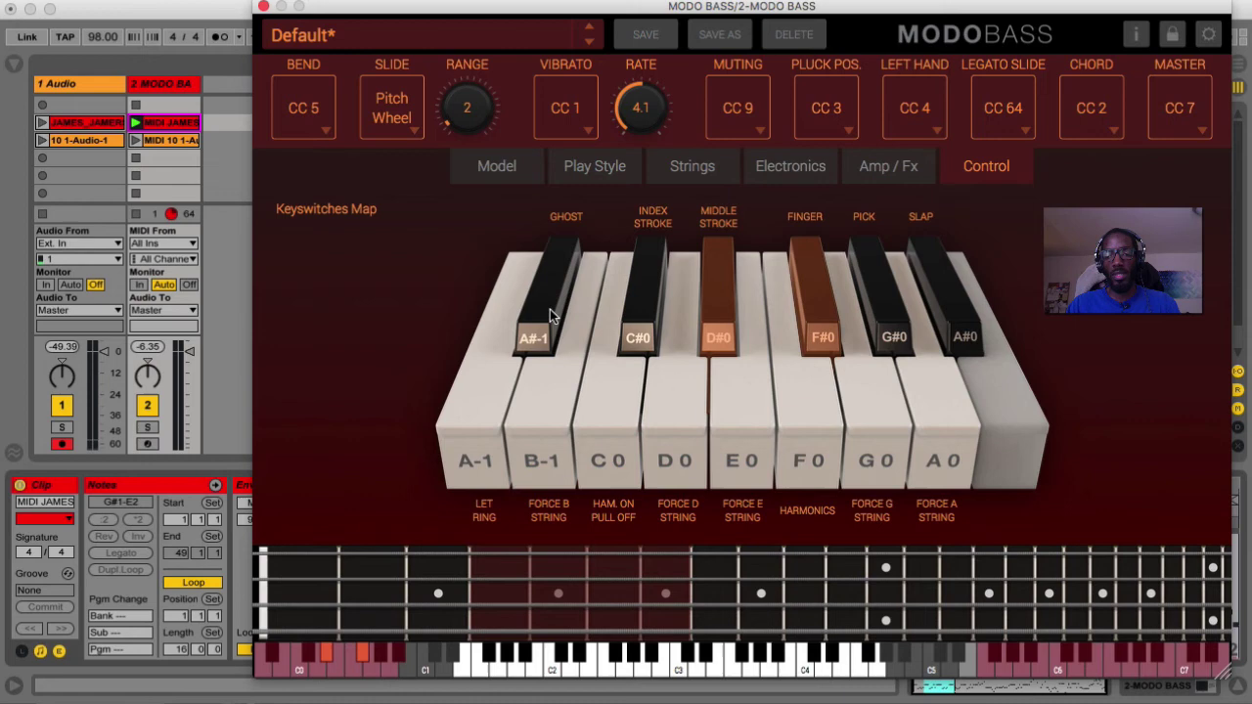
Toggle the ghost note and forced B-string keyswitches, then enable hammer-on/pull-off.
left_click(536, 332)
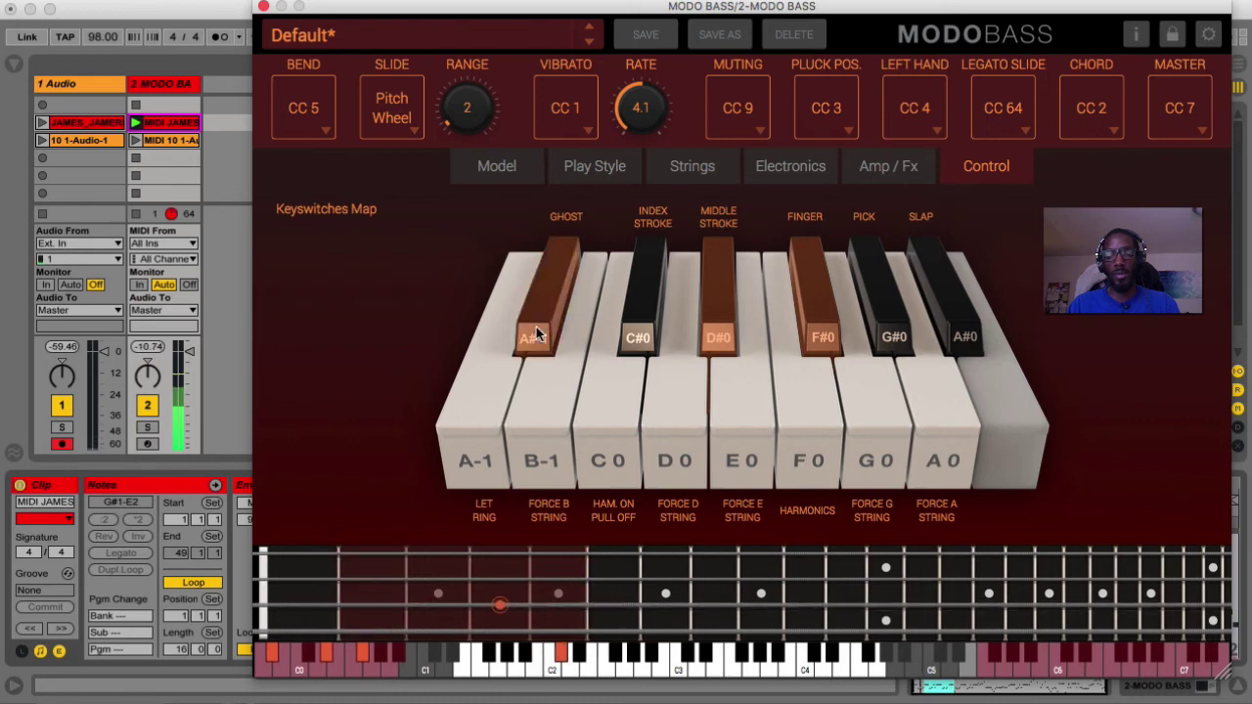
left_click(536, 335)
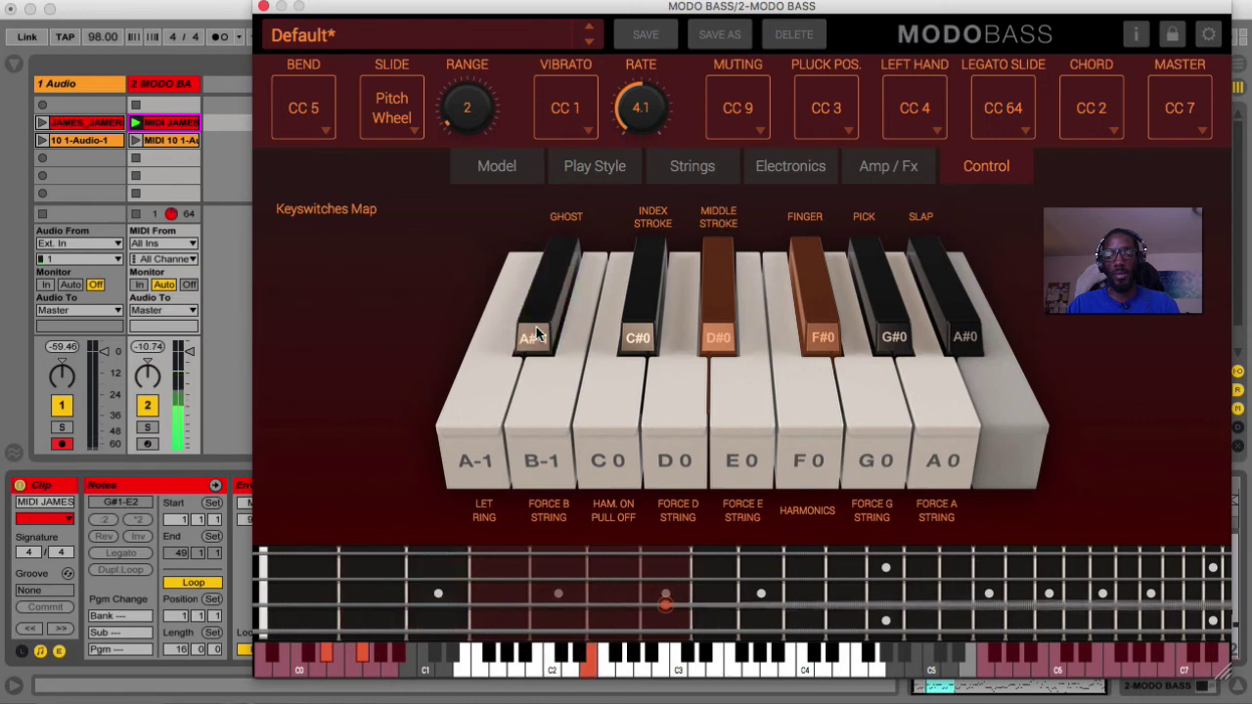
left_click(543, 431)
left_click(542, 432)
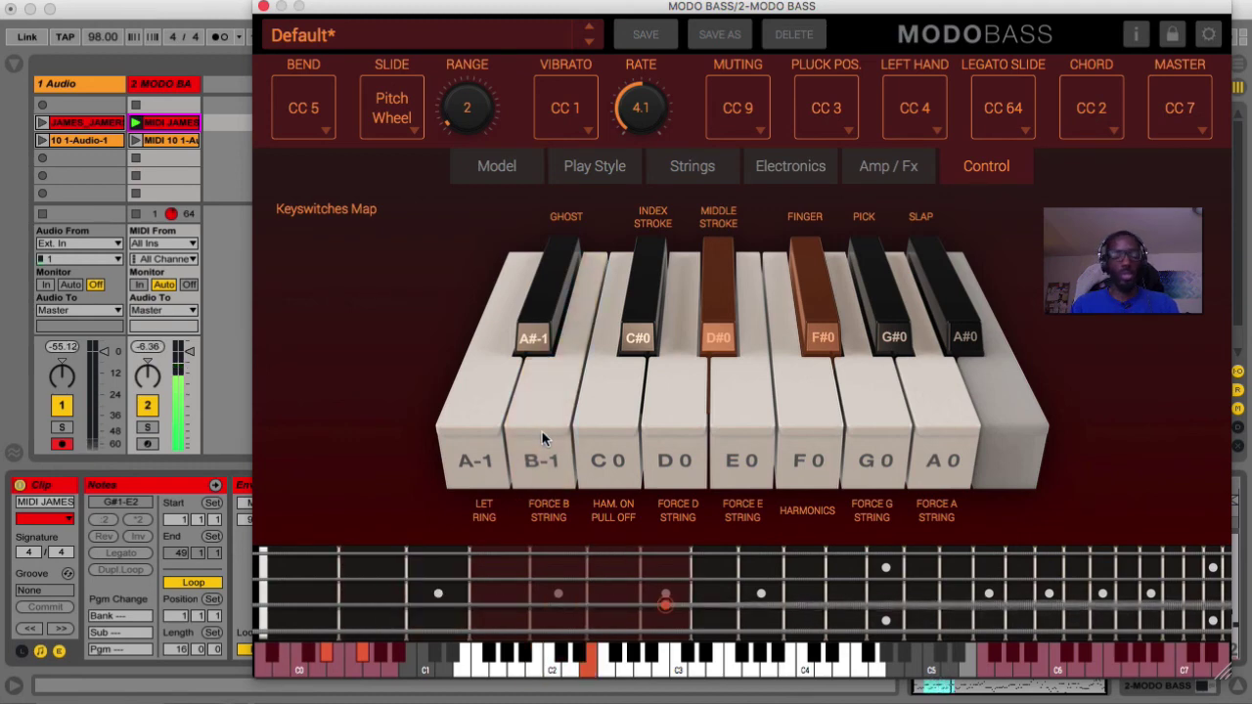
left_click(611, 427)
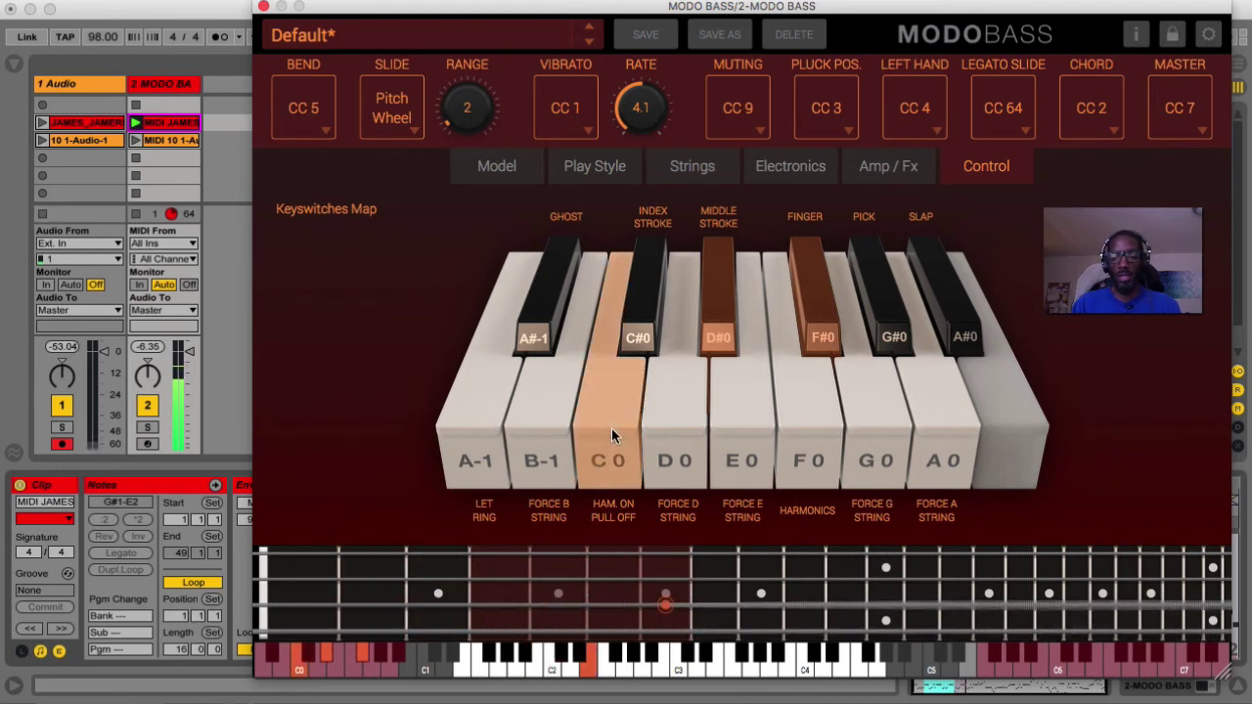
Audition index and middle finger strokes, D, G and A strings, pick and slap styles.
left_click(644, 332)
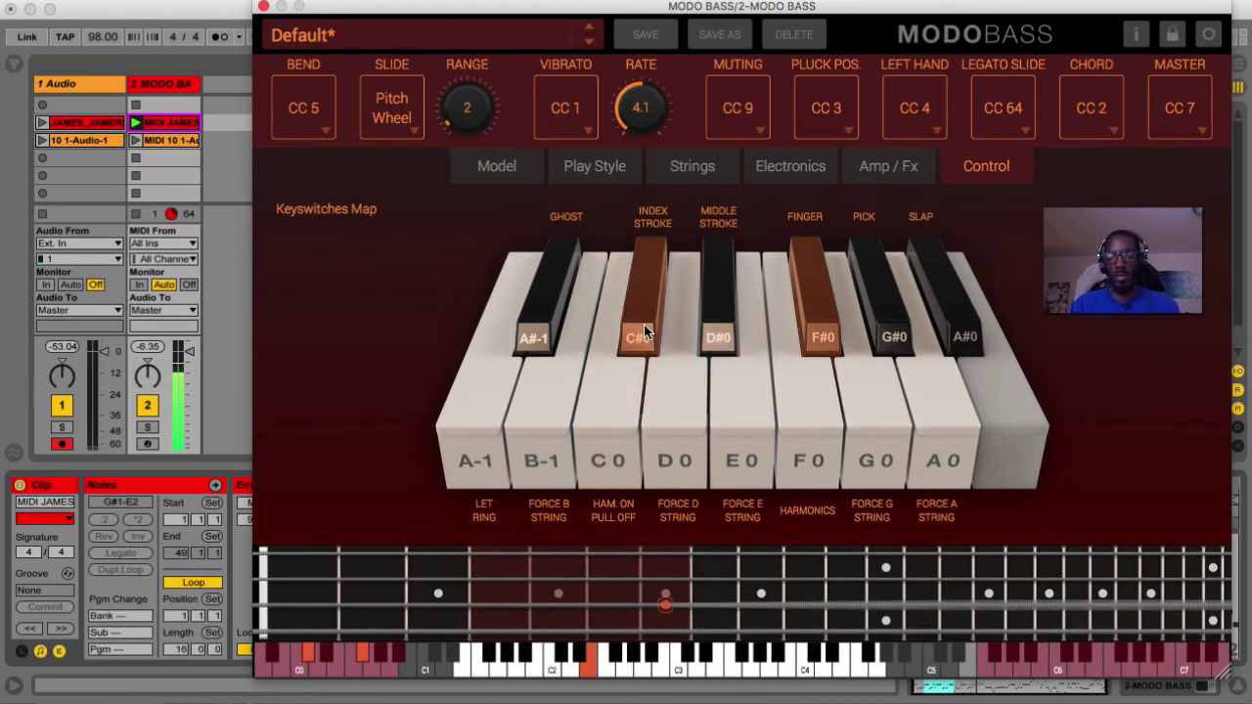
left_click(652, 422)
left_click(715, 335)
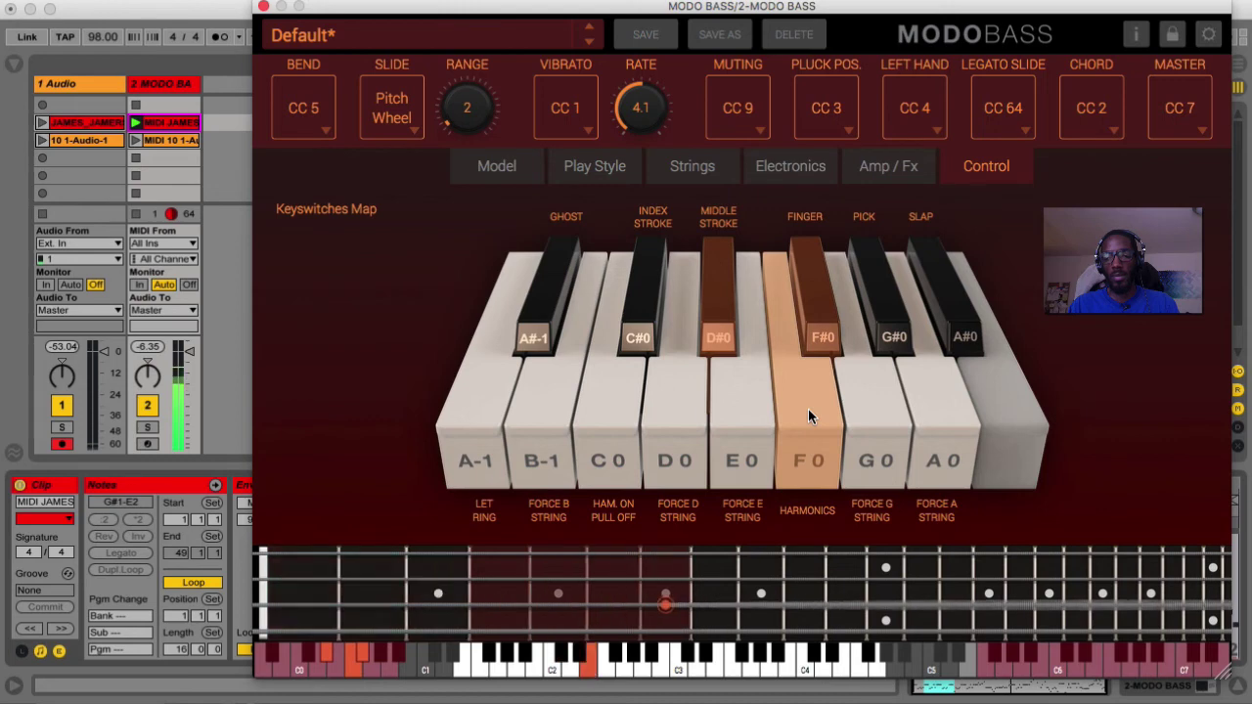
left_click(864, 418)
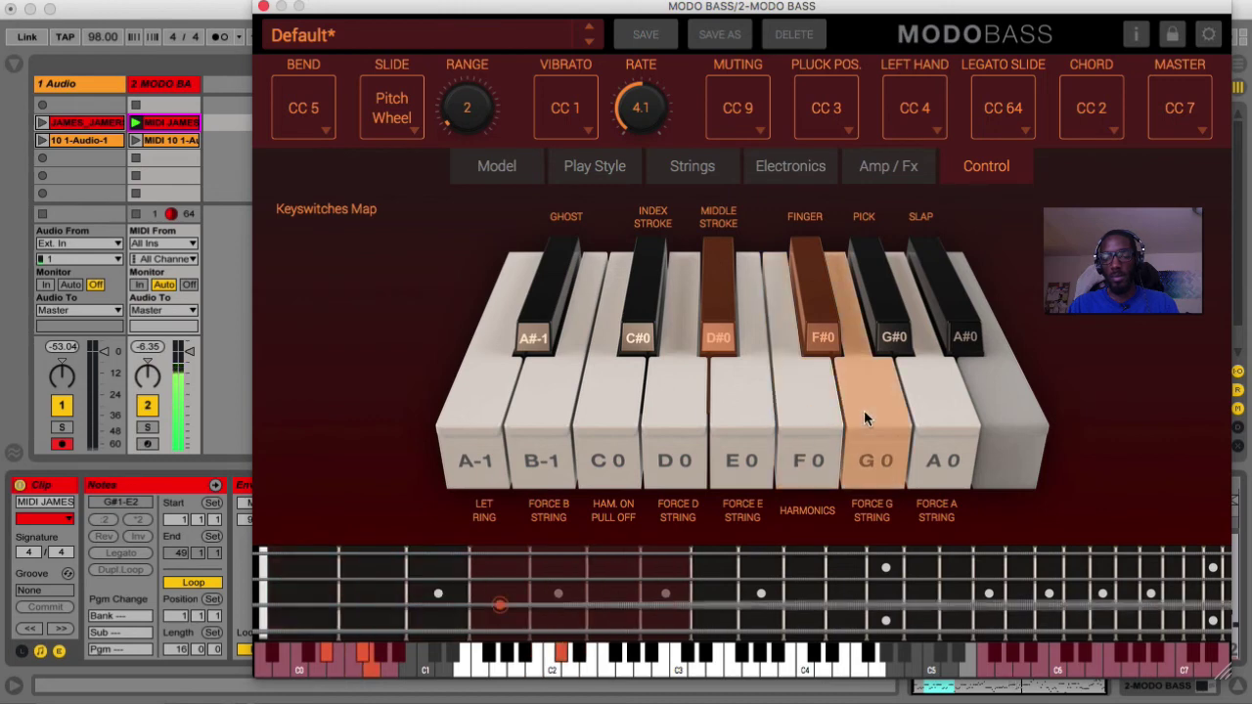
left_click(893, 322)
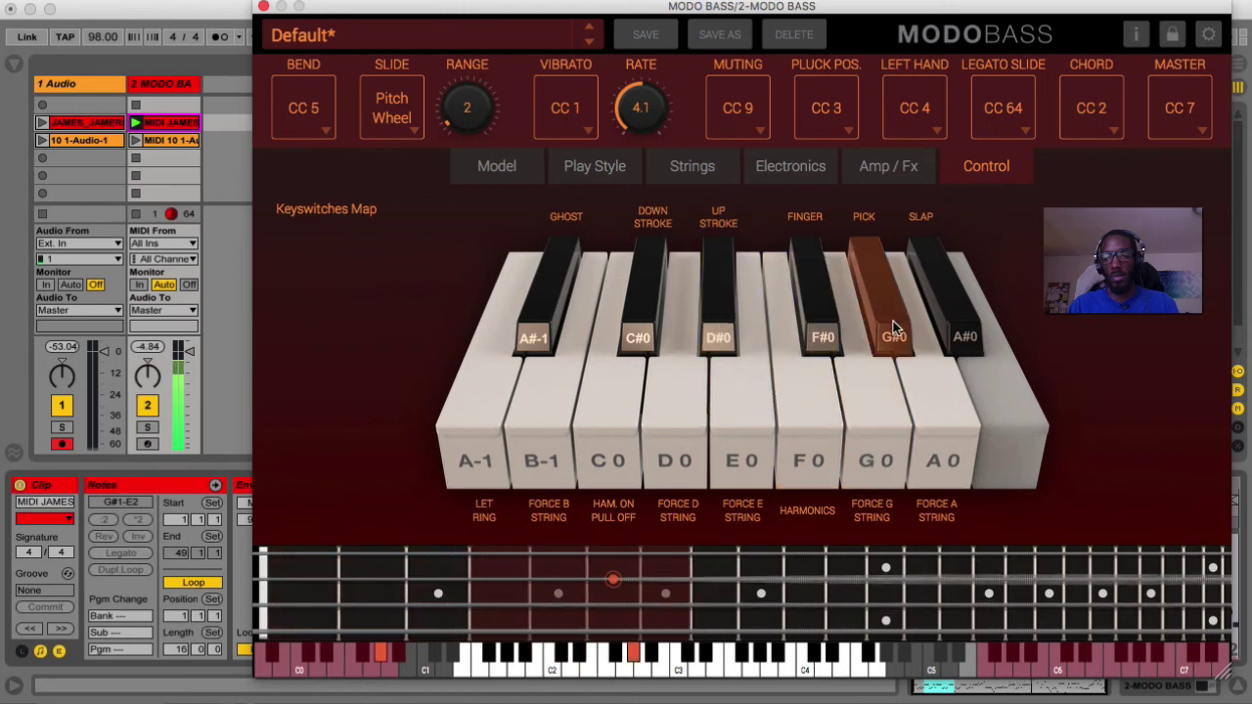
left_click(957, 312)
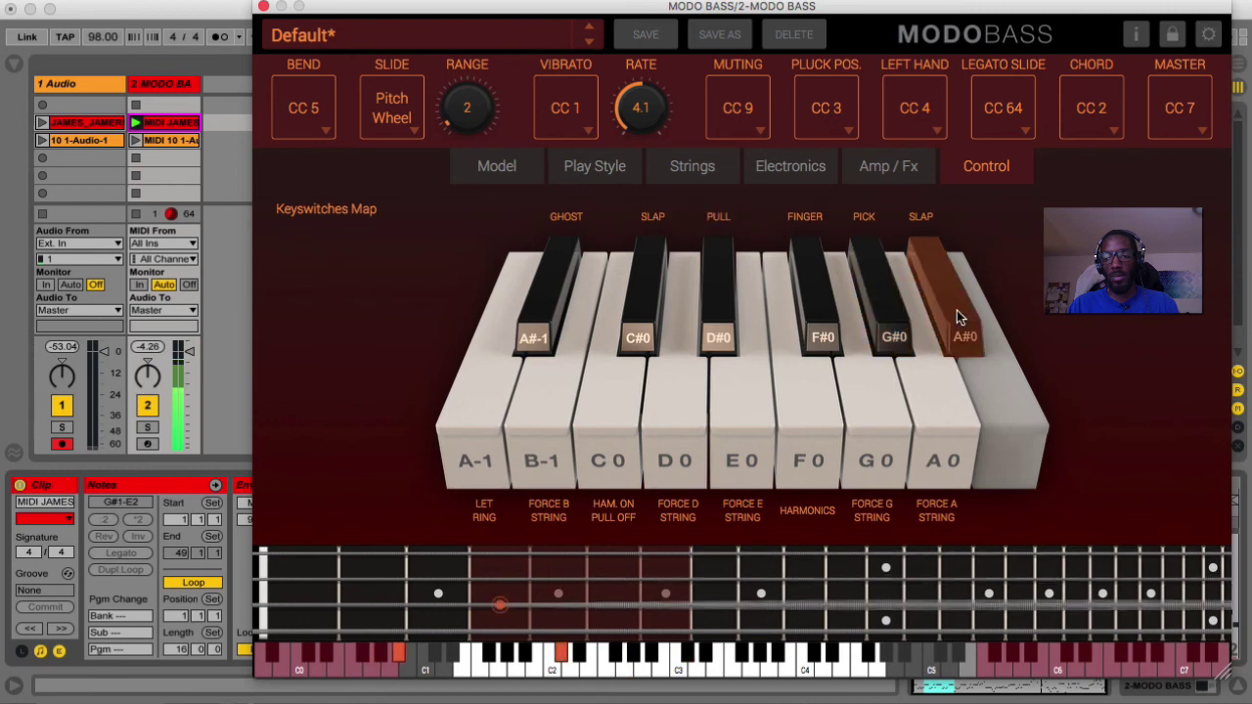
left_click(937, 403)
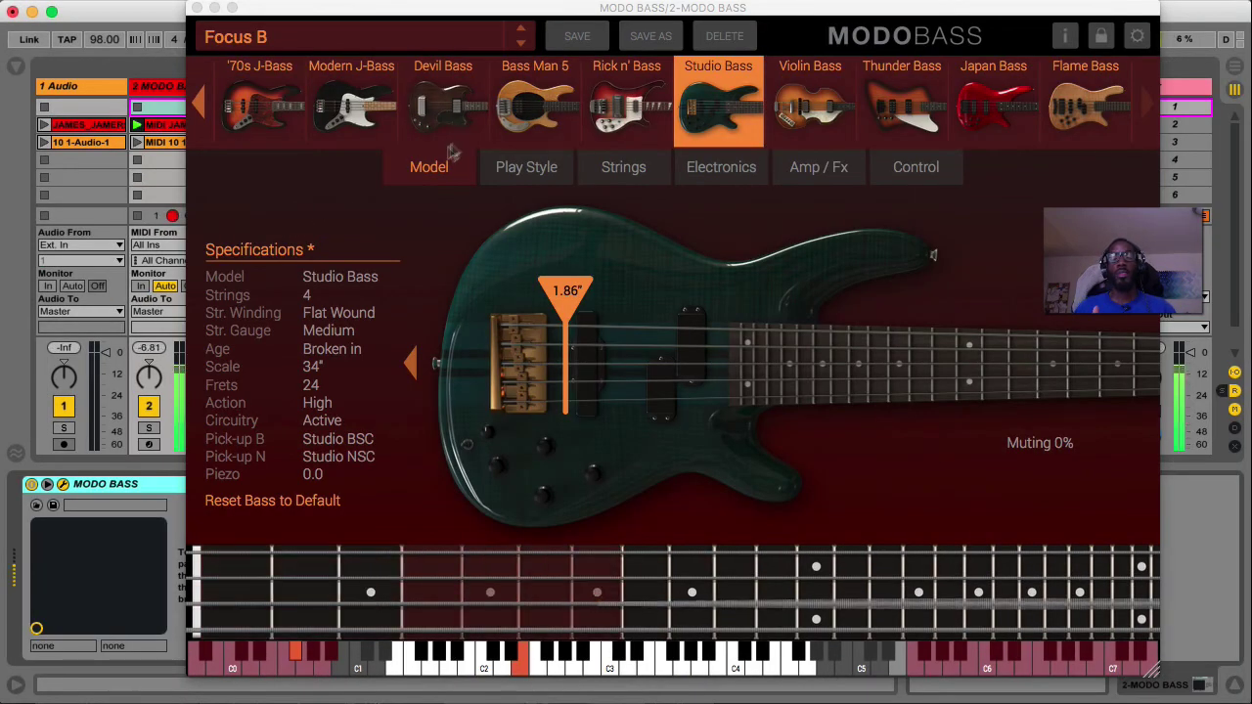
Load the BoomPow finger preset, then the BadJazz pick preset.
left_click(458, 39)
mouse_move(353, 98)
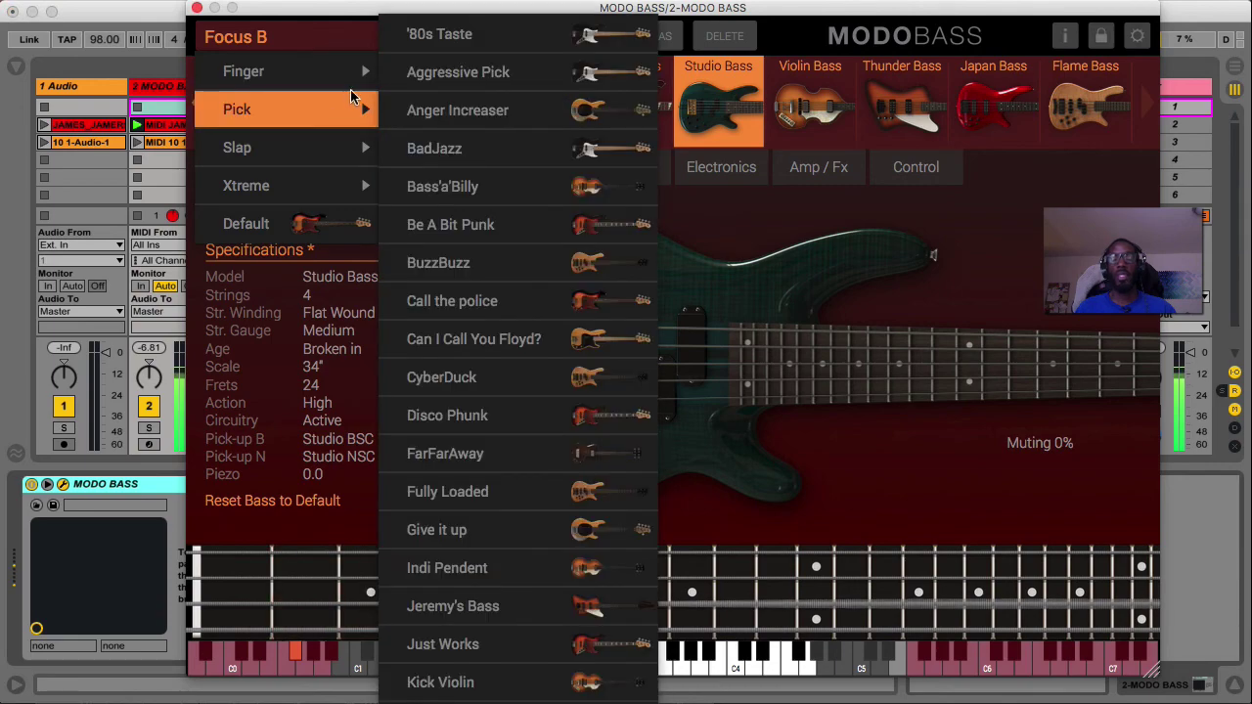
mouse_move(354, 72)
left_click(436, 74)
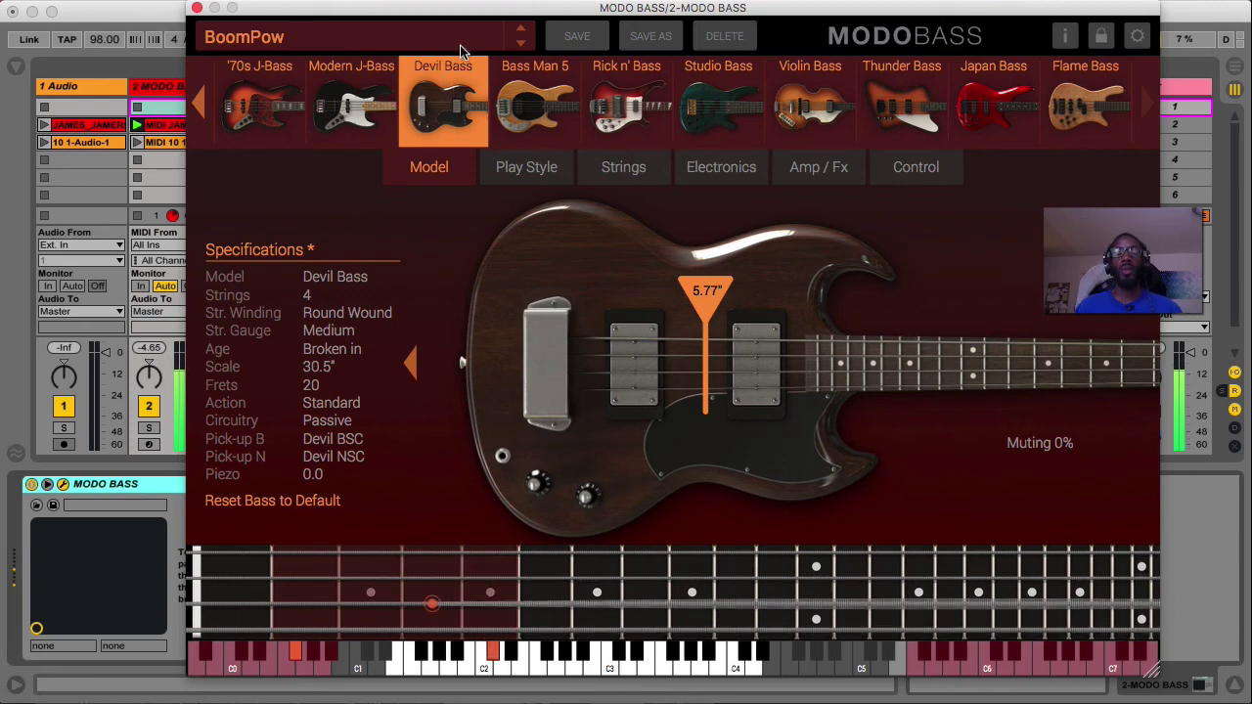
left_click(460, 45)
mouse_move(355, 118)
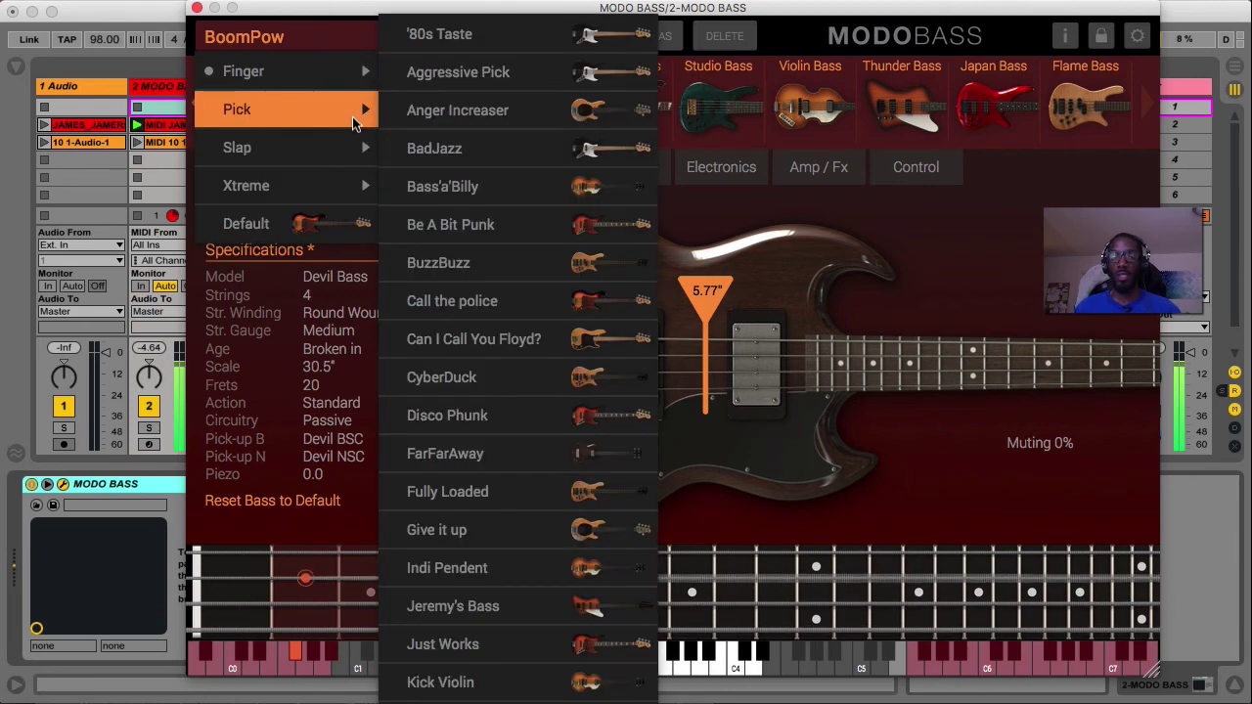
left_click(525, 159)
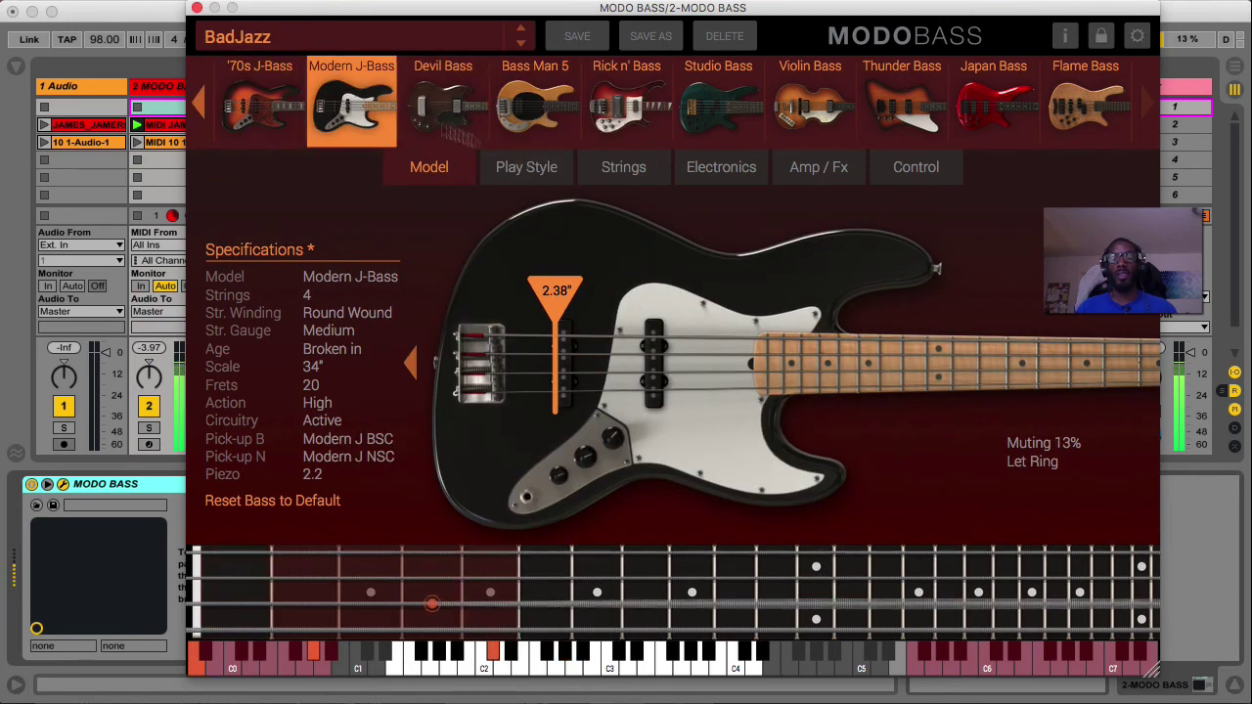
Load the Learning Slap preset, then the Xtreme Broken Amp preset.
left_click(319, 54)
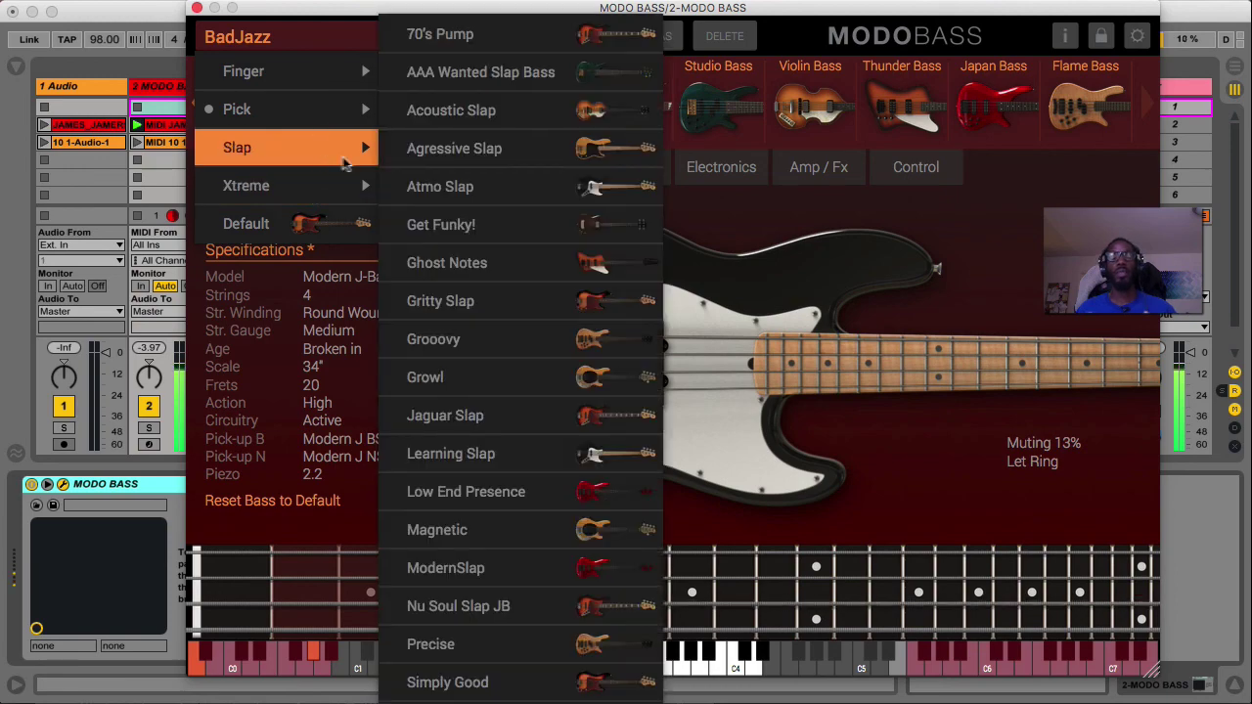
left_click(497, 455)
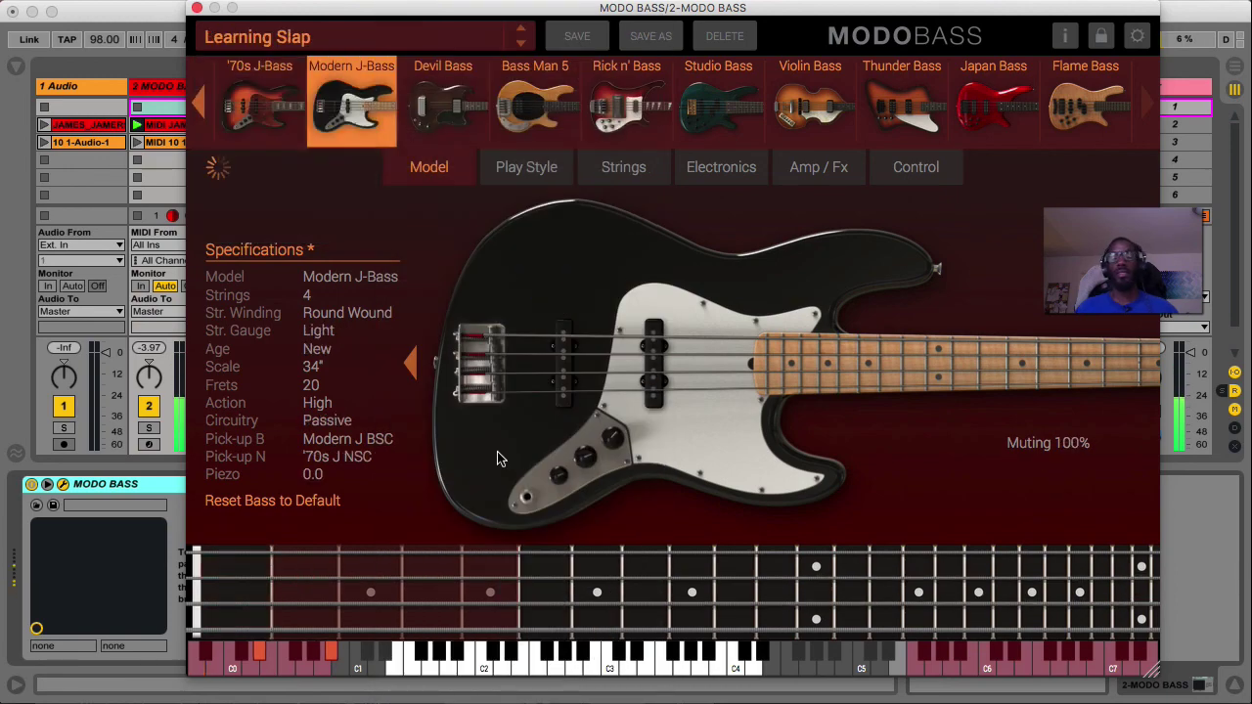
left_click(323, 46)
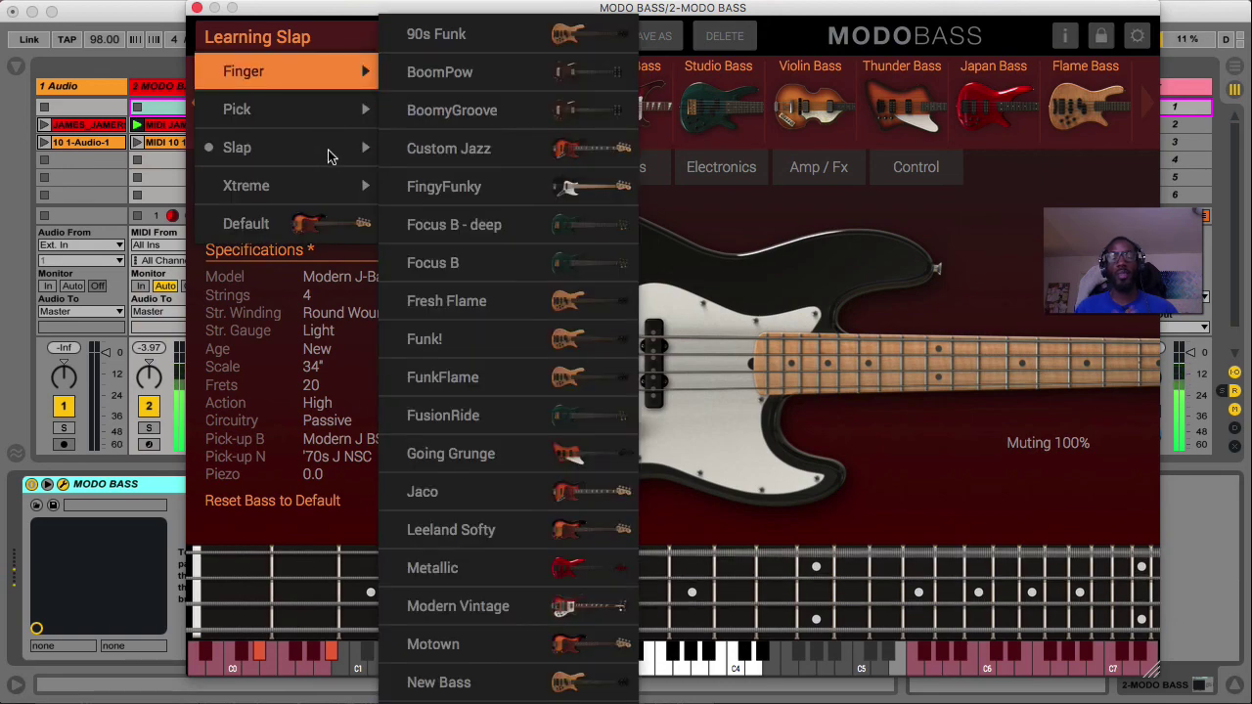
mouse_move(332, 186)
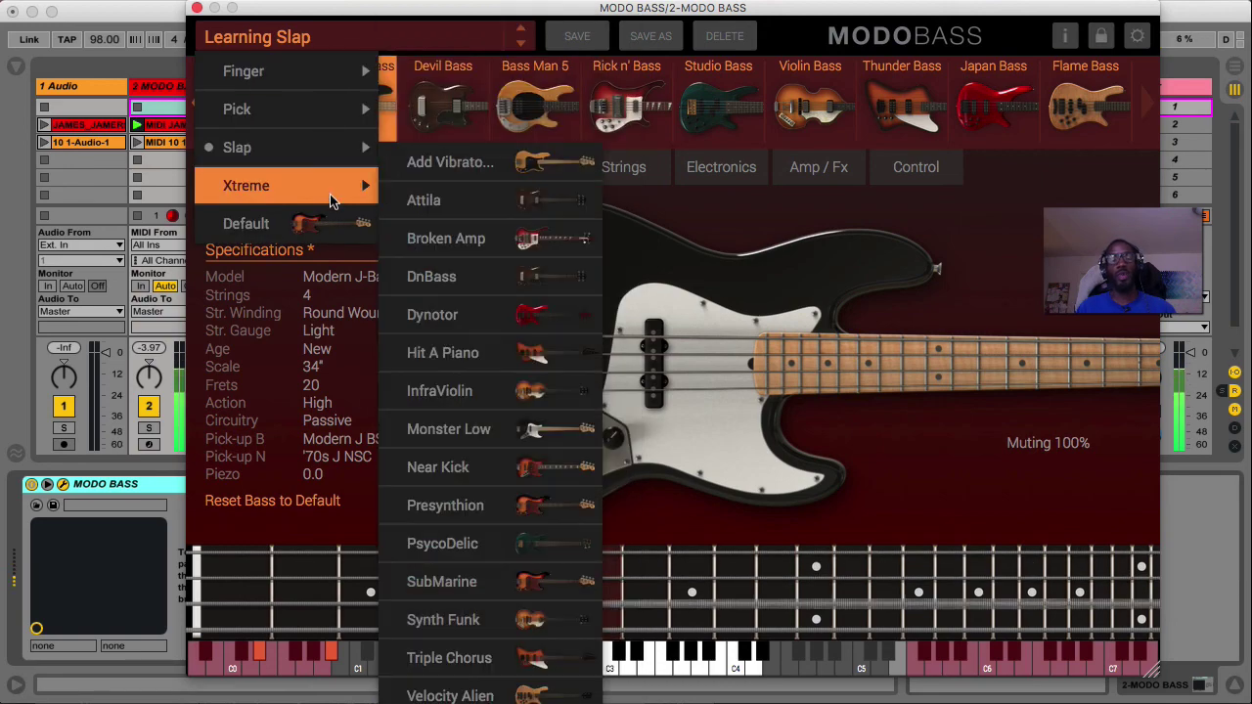
left_click(519, 245)
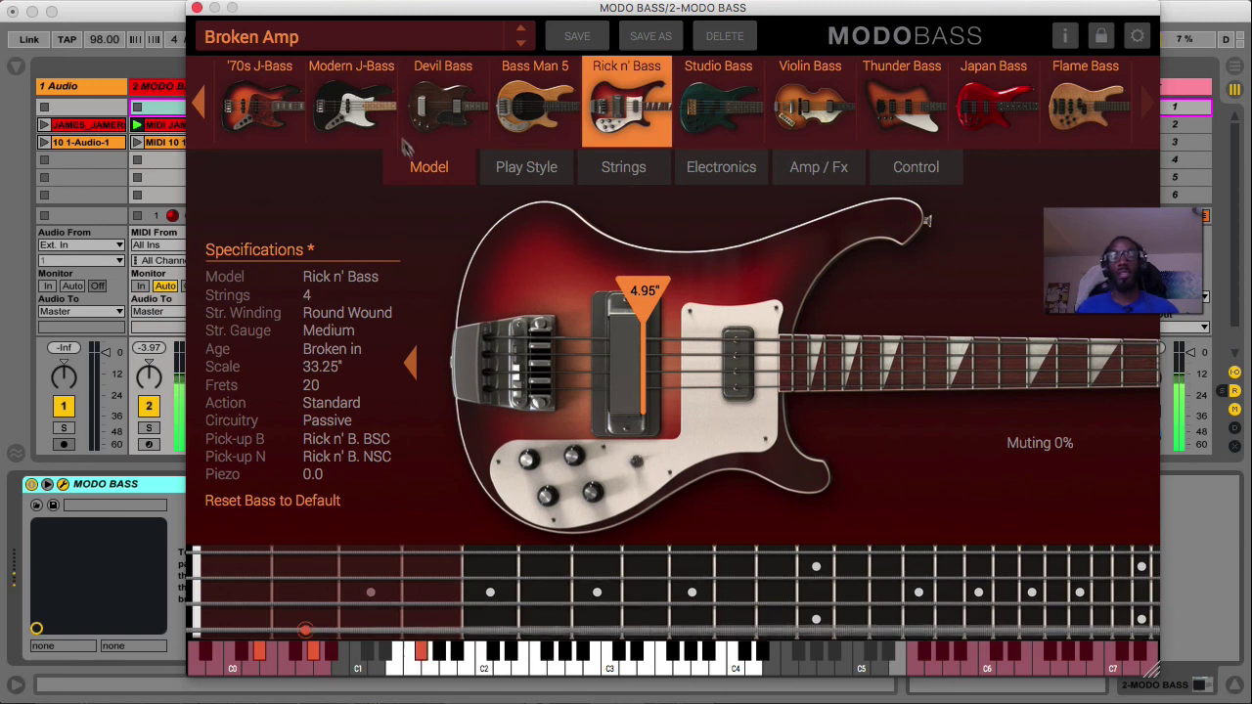
left_click(357, 45)
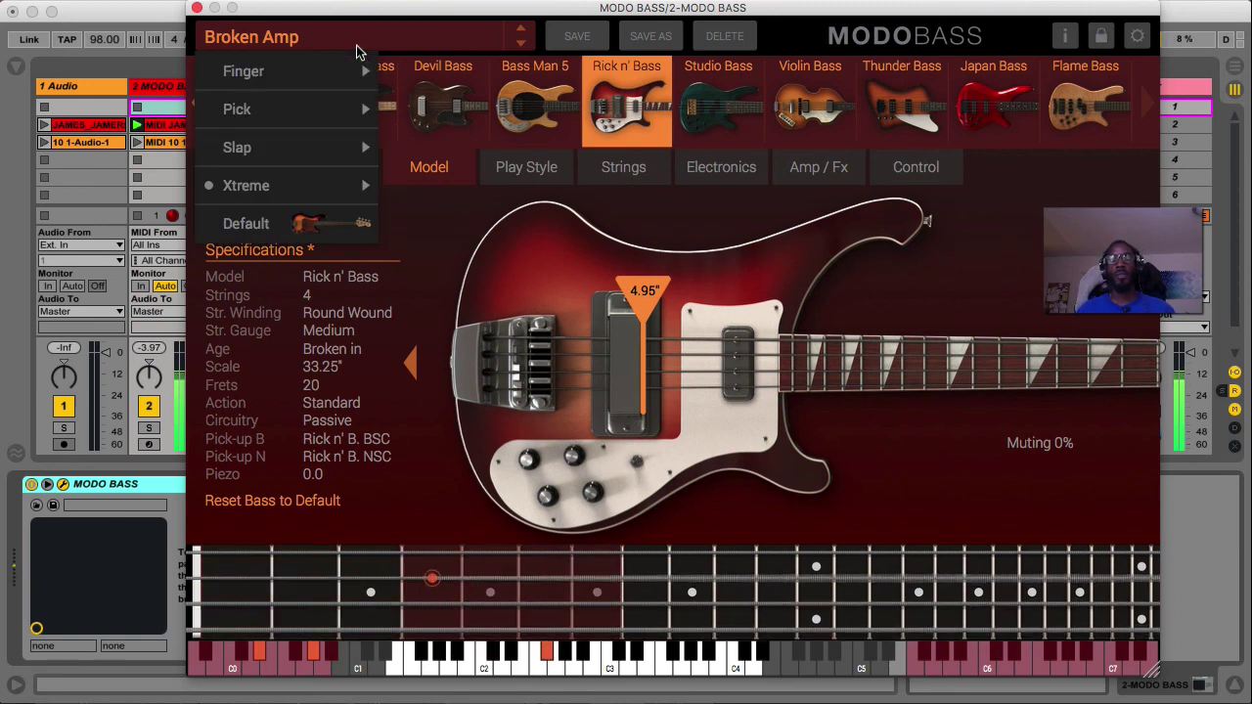
mouse_move(356, 86)
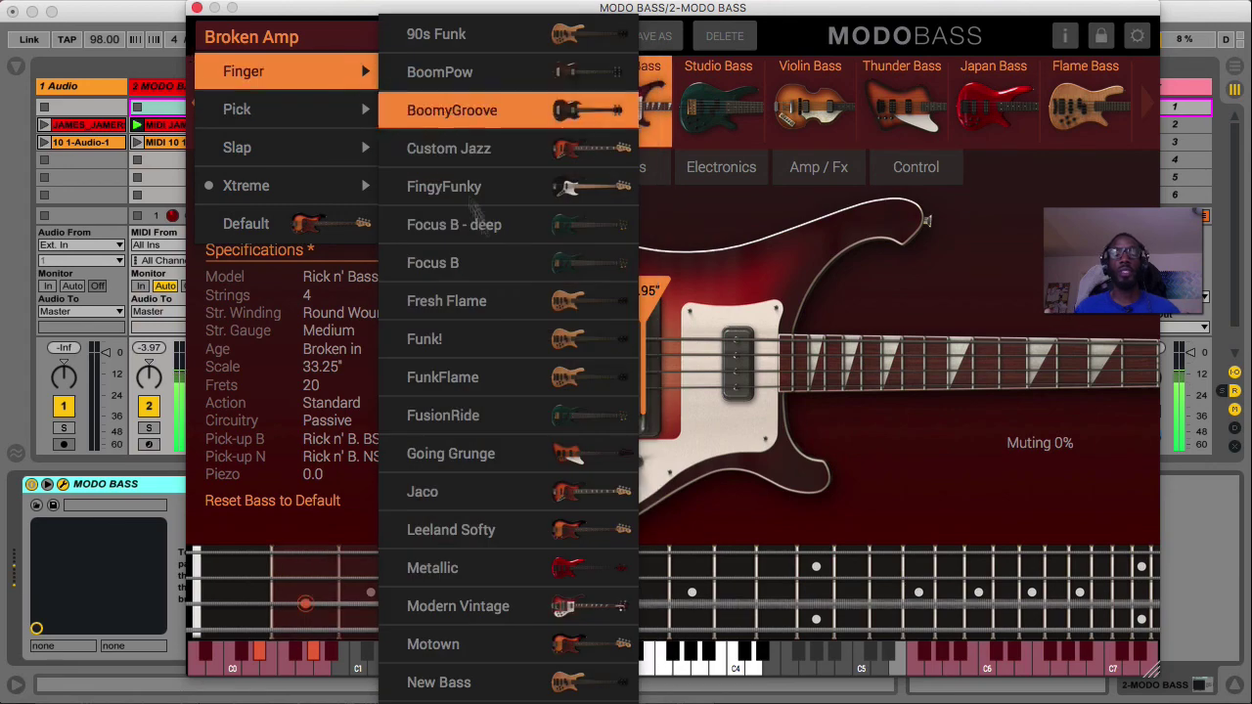